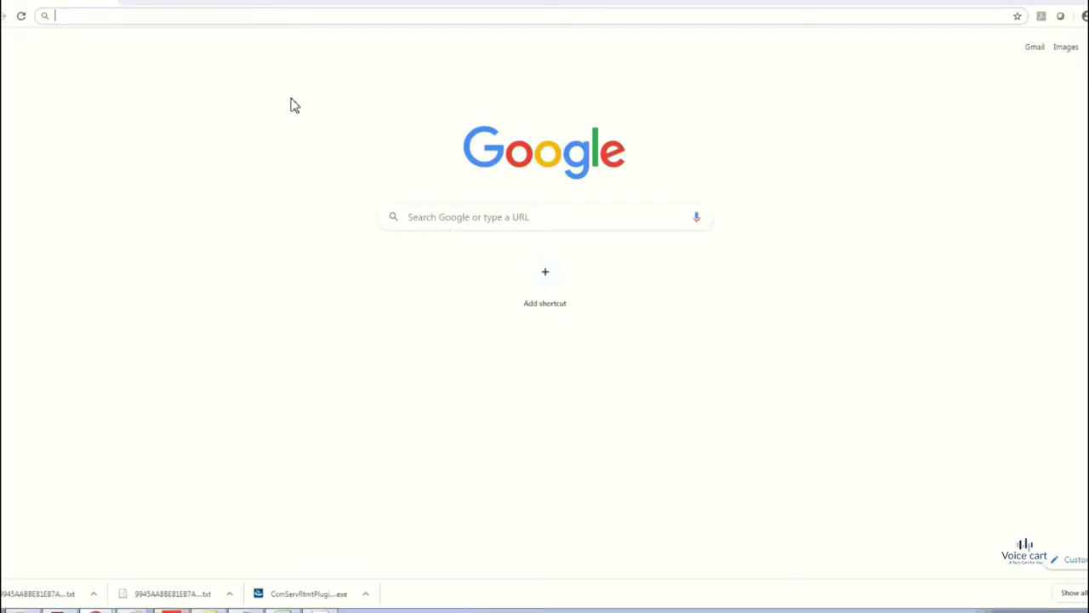
Open 10.100.6.220, choose Cisco Unified Communications Manager, and log in to the administration console.
{"action": "left_click", "coordinate": [235, 13]}
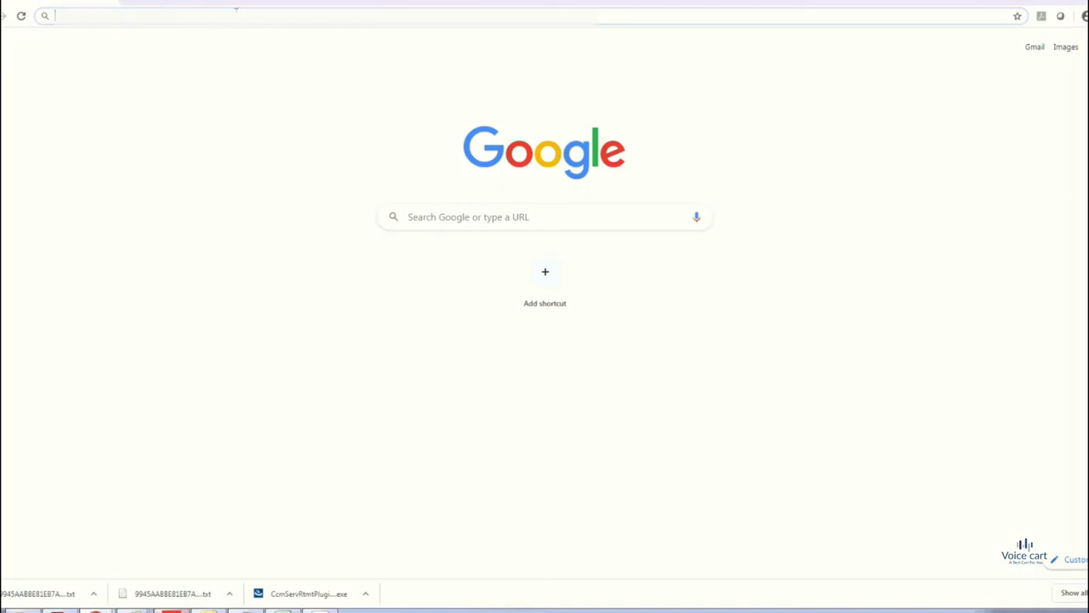
{"action": "type", "text": "10"}
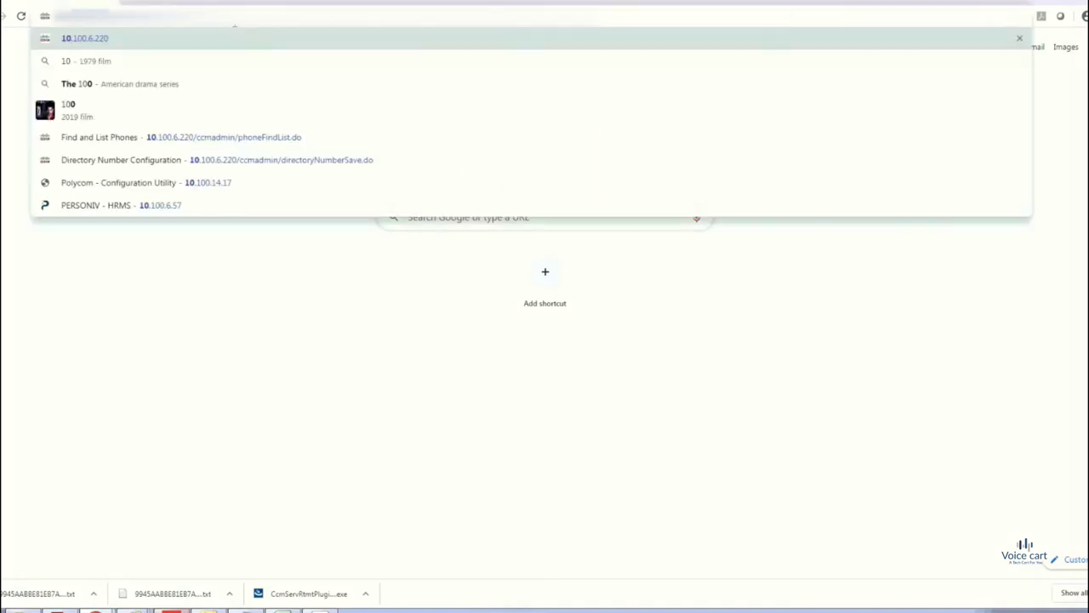
{"action": "key", "text": "Return"}
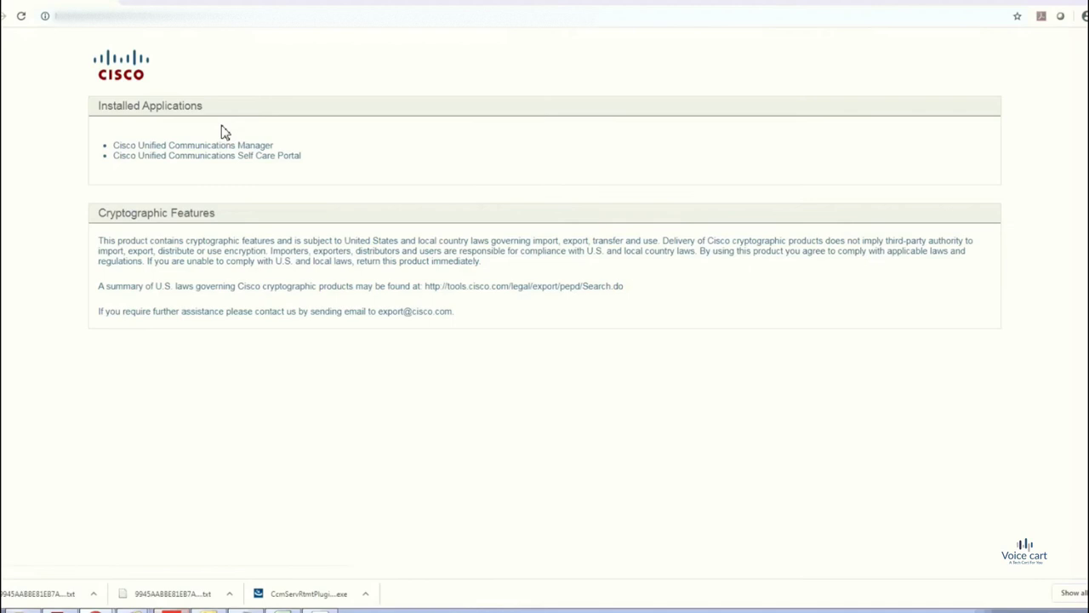
{"action": "left_click", "coordinate": [209, 146]}
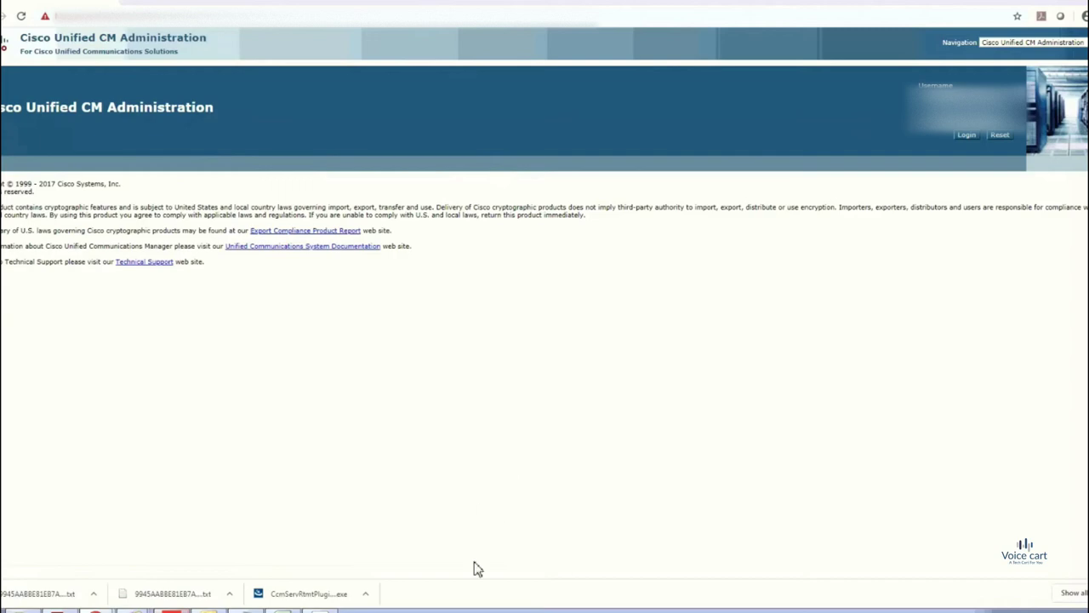
{"action": "mouse_move", "coordinate": [502, 606]}
{"action": "left_click", "coordinate": [596, 566]}
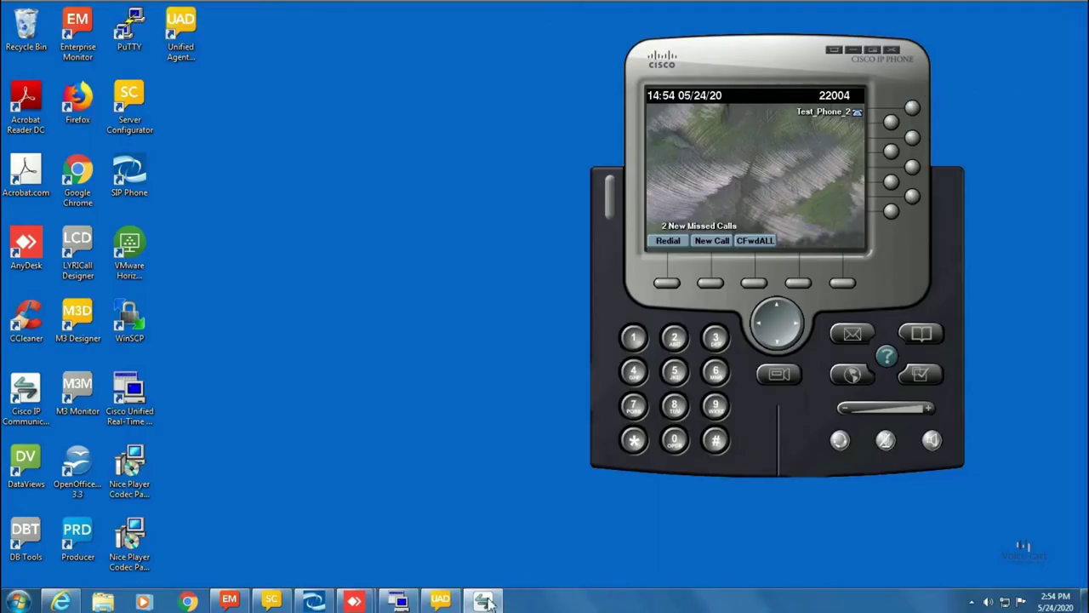
{"action": "left_click", "coordinate": [452, 593]}
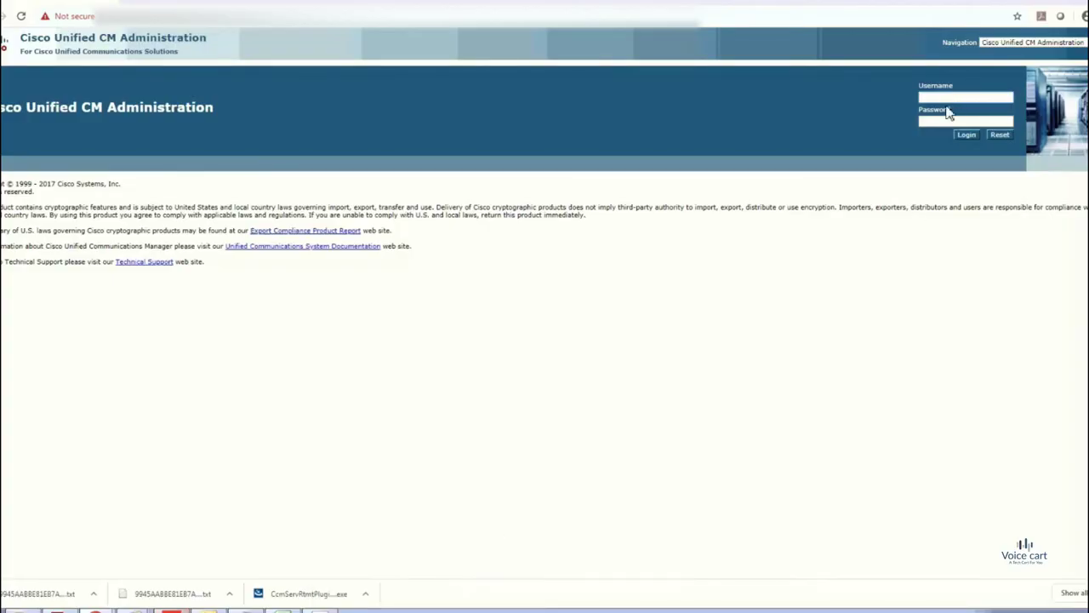
{"action": "type", "text": "d"}
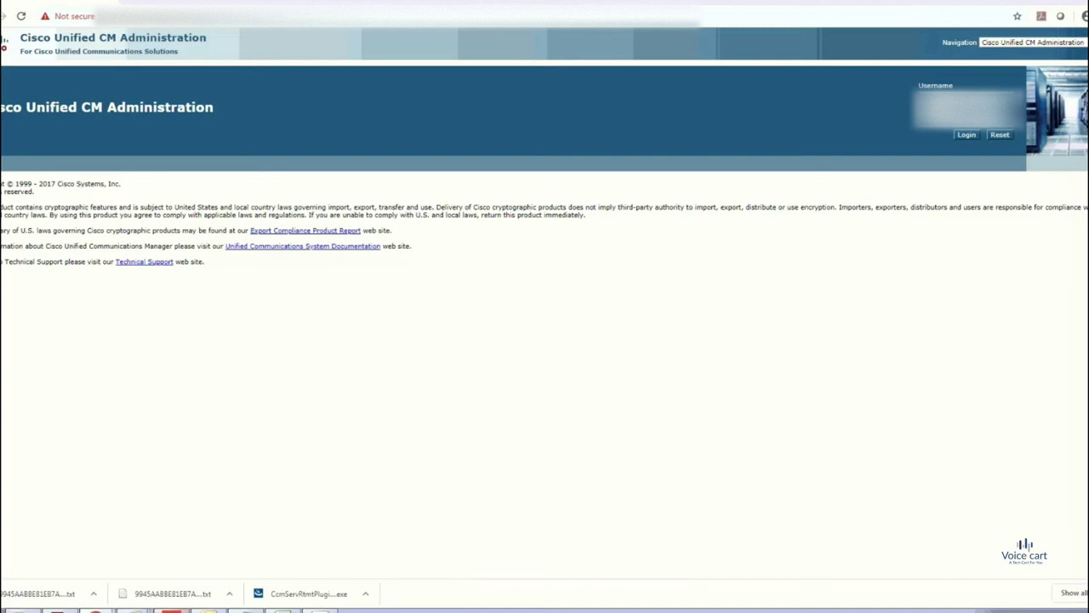
{"action": "left_click", "coordinate": [967, 134]}
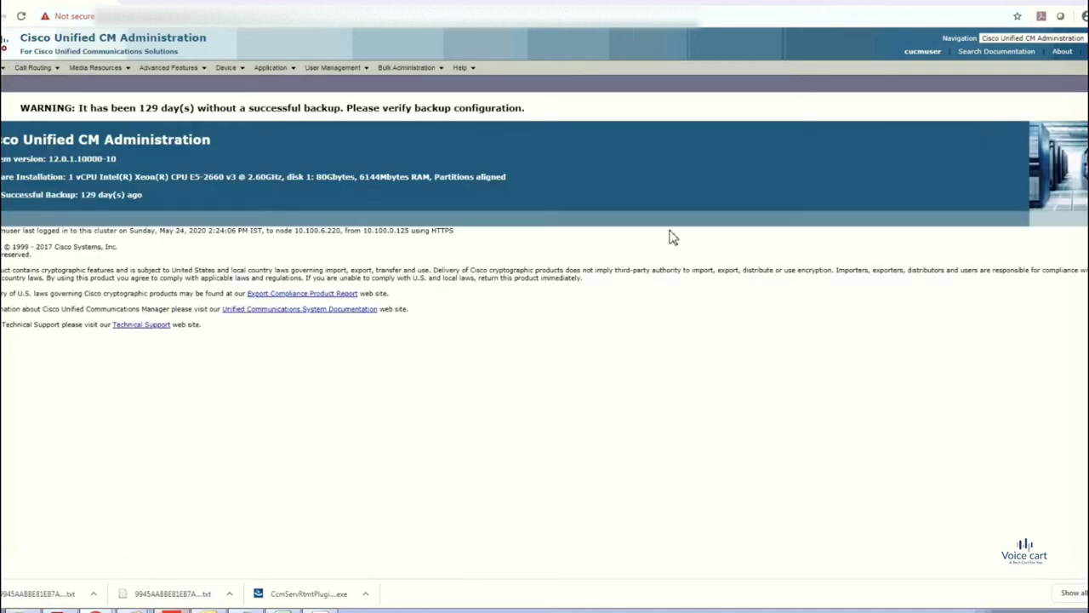
Go to Device > Phone and enter 22003 as the phone search text.
{"action": "left_click", "coordinate": [228, 68]}
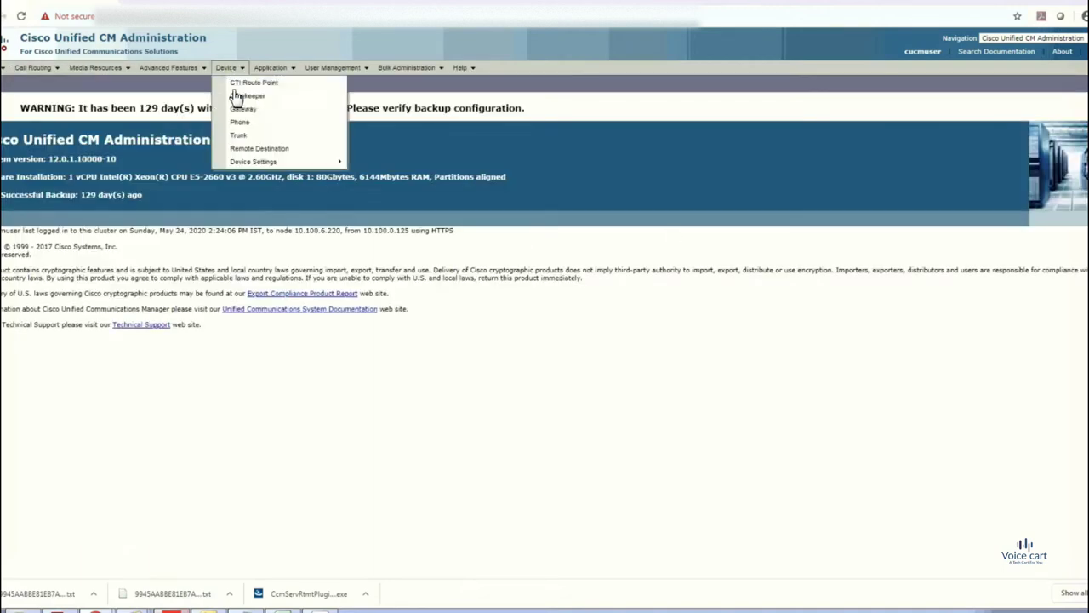
{"action": "left_click", "coordinate": [240, 125]}
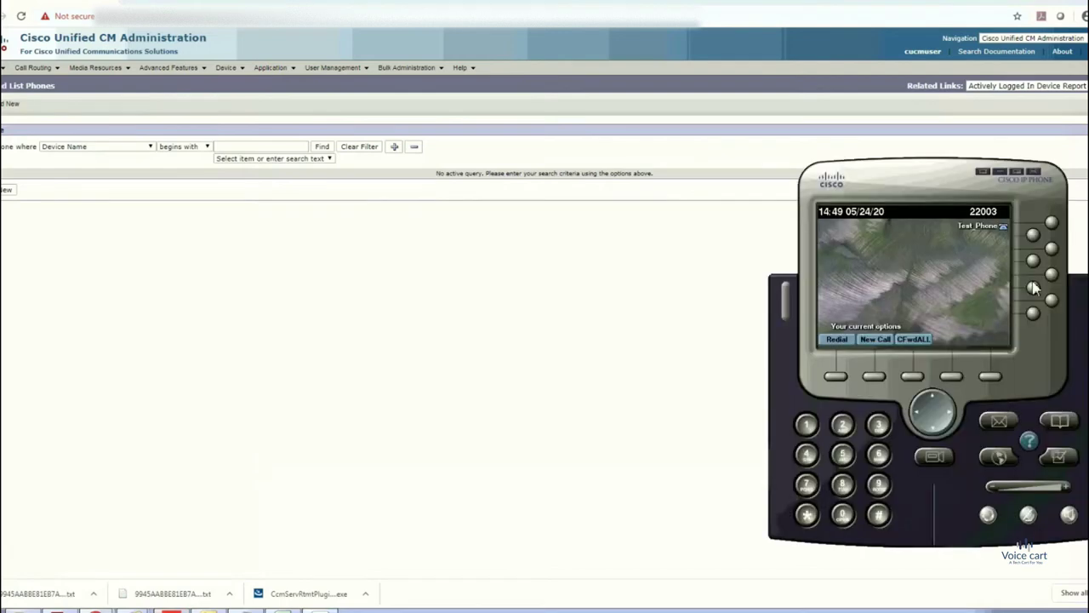
{"action": "left_click", "coordinate": [109, 149]}
{"action": "left_click", "coordinate": [81, 182]}
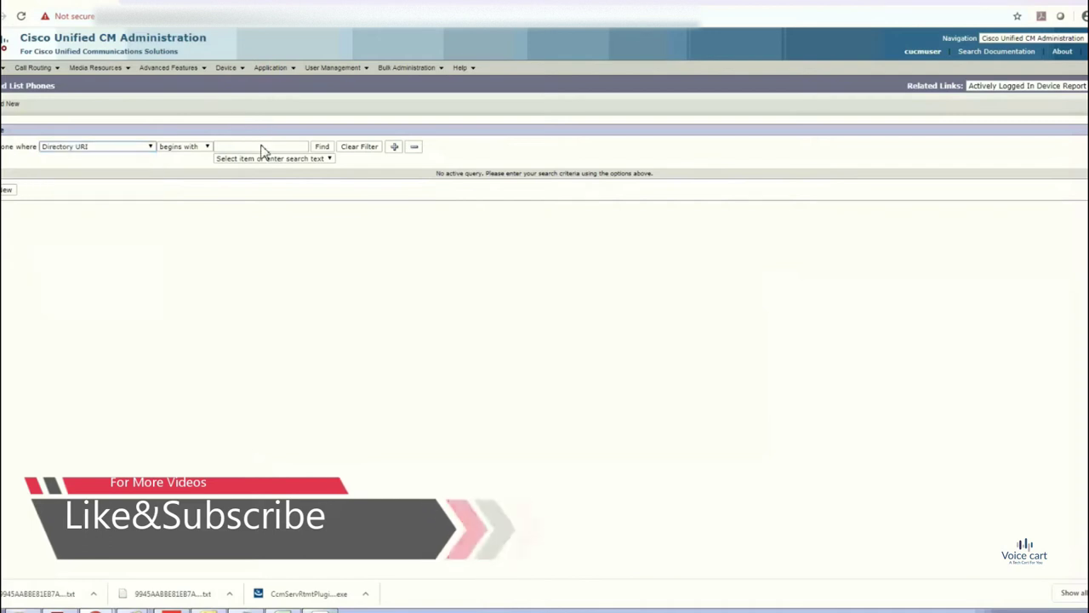
{"action": "left_click", "coordinate": [256, 147]}
{"action": "type", "text": "22003"}
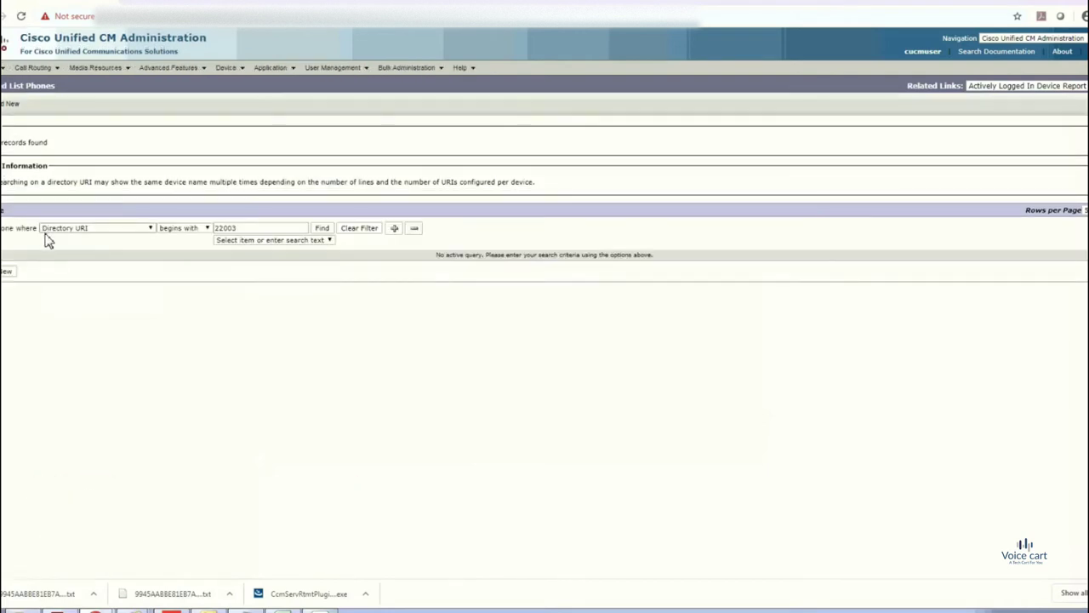
Find the phone by Directory Number 22003 and open its Line 1 settings.
{"action": "left_click", "coordinate": [59, 230]}
{"action": "left_click", "coordinate": [71, 255]}
{"action": "left_click", "coordinate": [322, 228]}
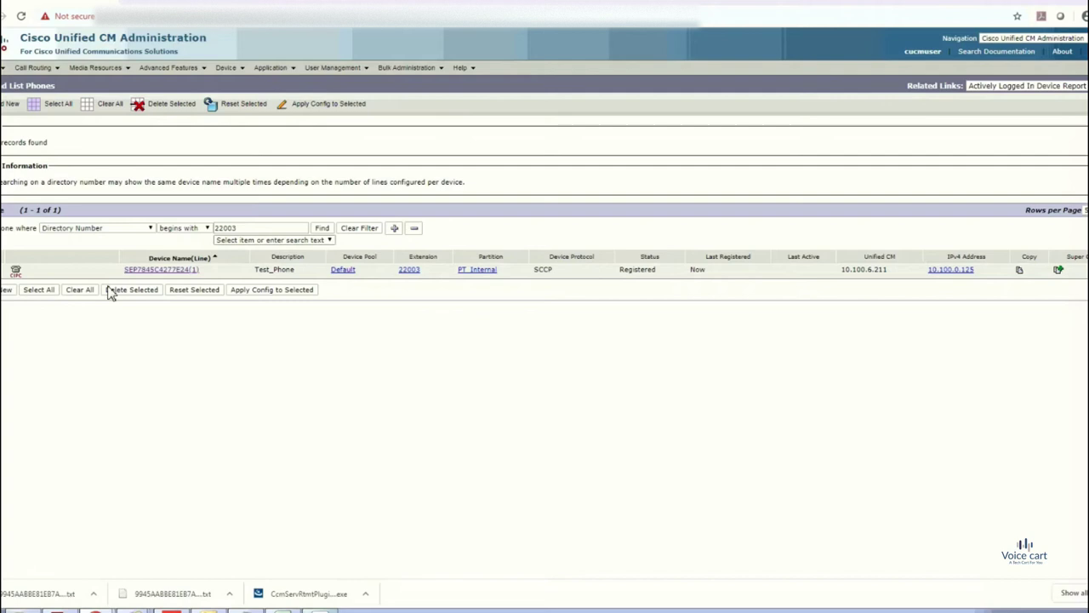
{"action": "left_click", "coordinate": [148, 271]}
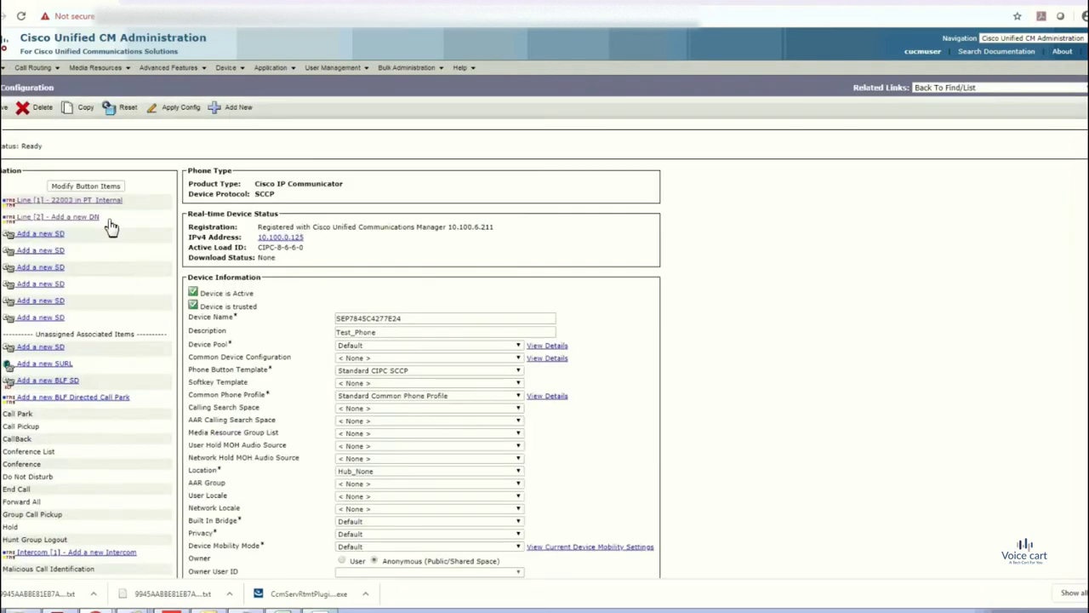
{"action": "left_click", "coordinate": [102, 202]}
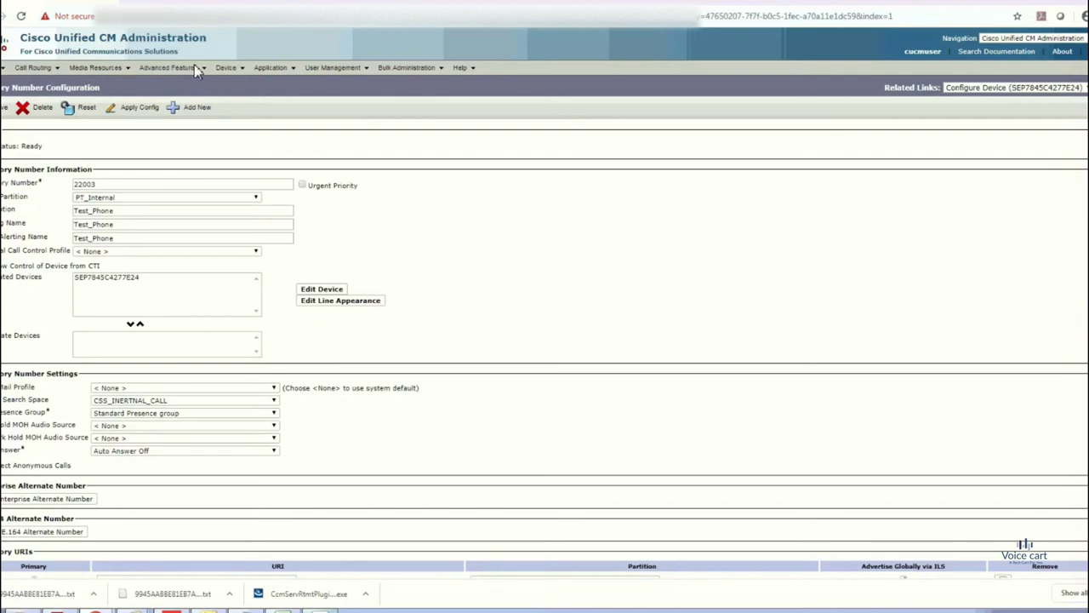
Load 10.100.6.220/dna in a new tab and open the Analyzer form.
{"action": "mouse_move", "coordinate": [175, 68]}
{"action": "key", "text": "ctrl+t"}
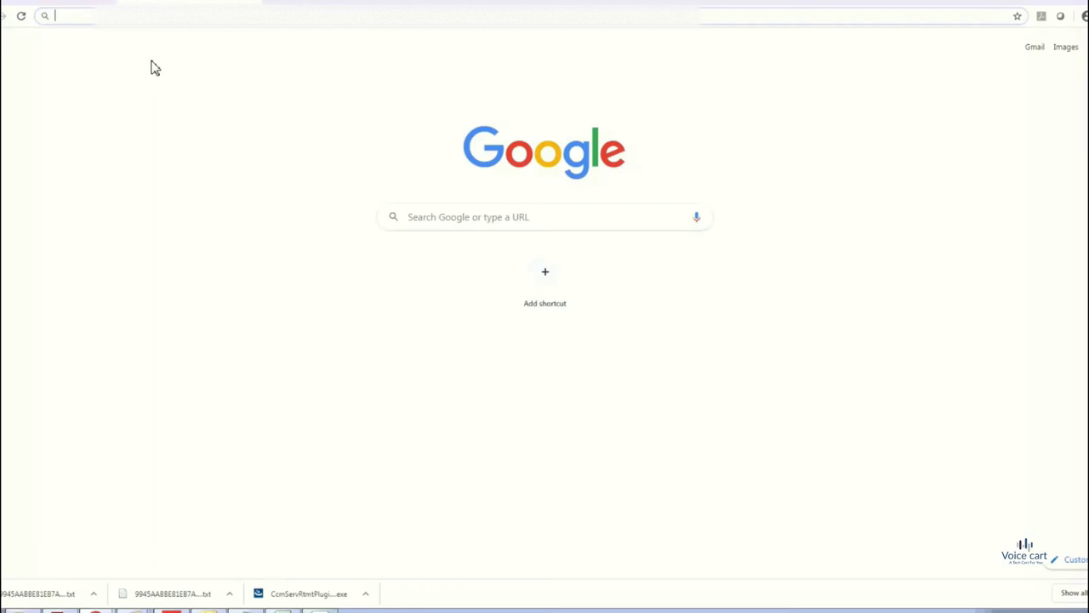
{"action": "type", "text": "1"}
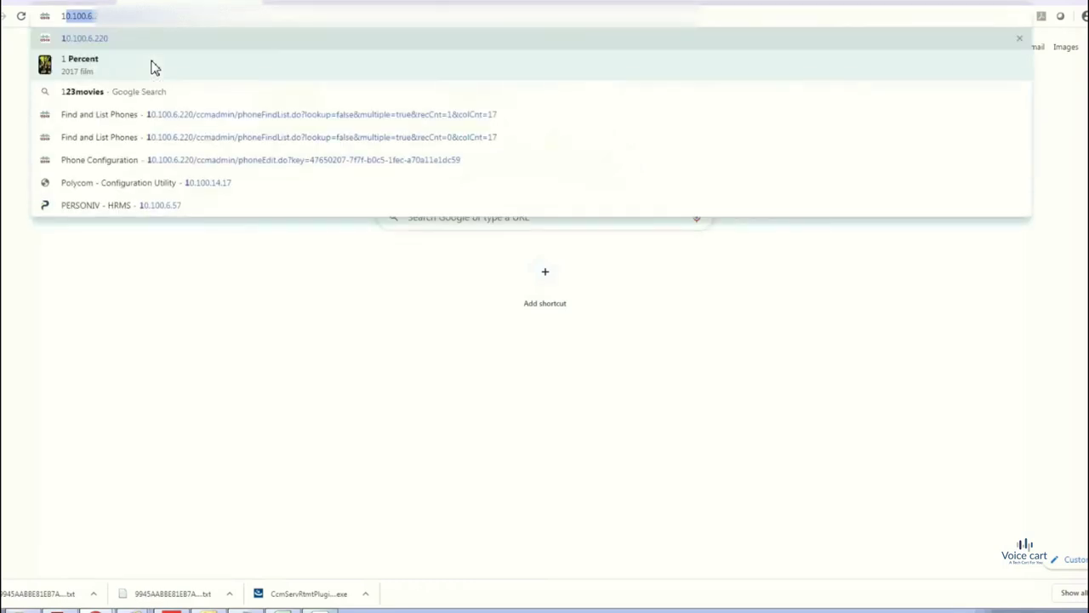
{"action": "type", "text": "0.100.6.220/"}
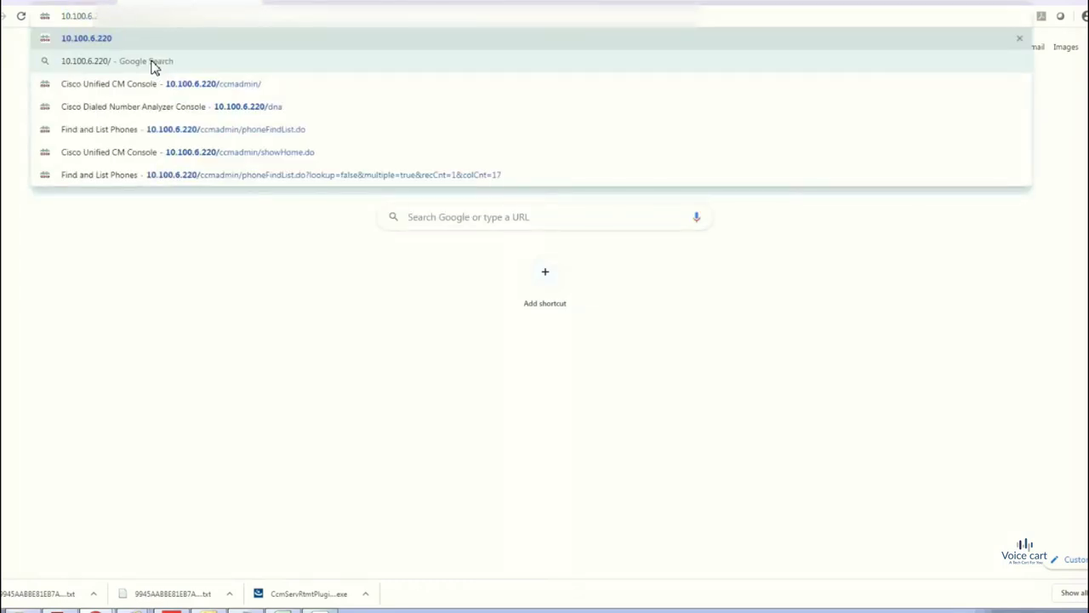
{"action": "type", "text": "dna"}
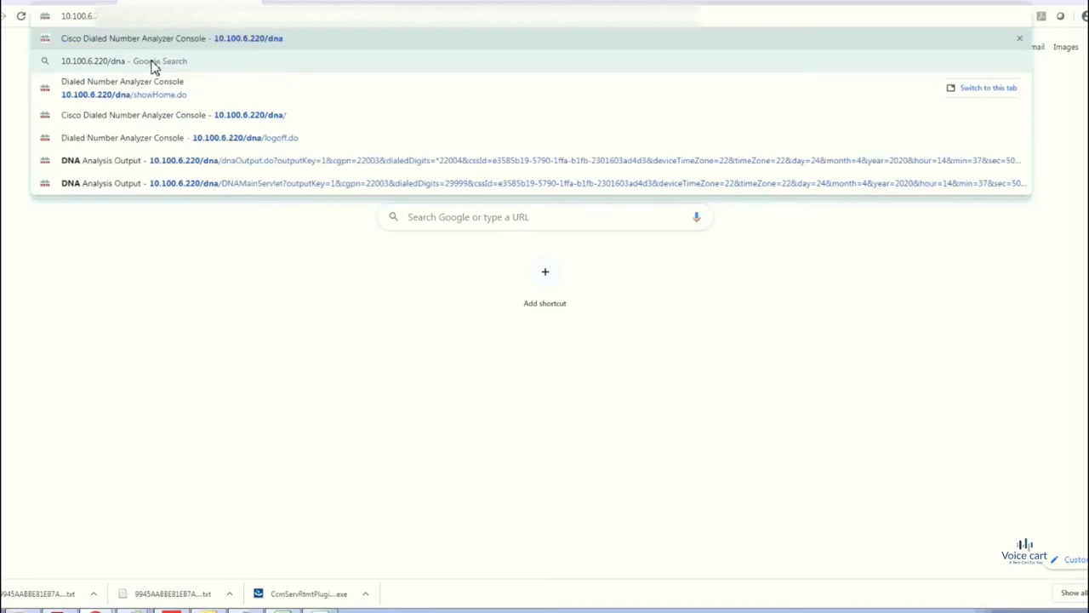
{"action": "key", "text": "Return"}
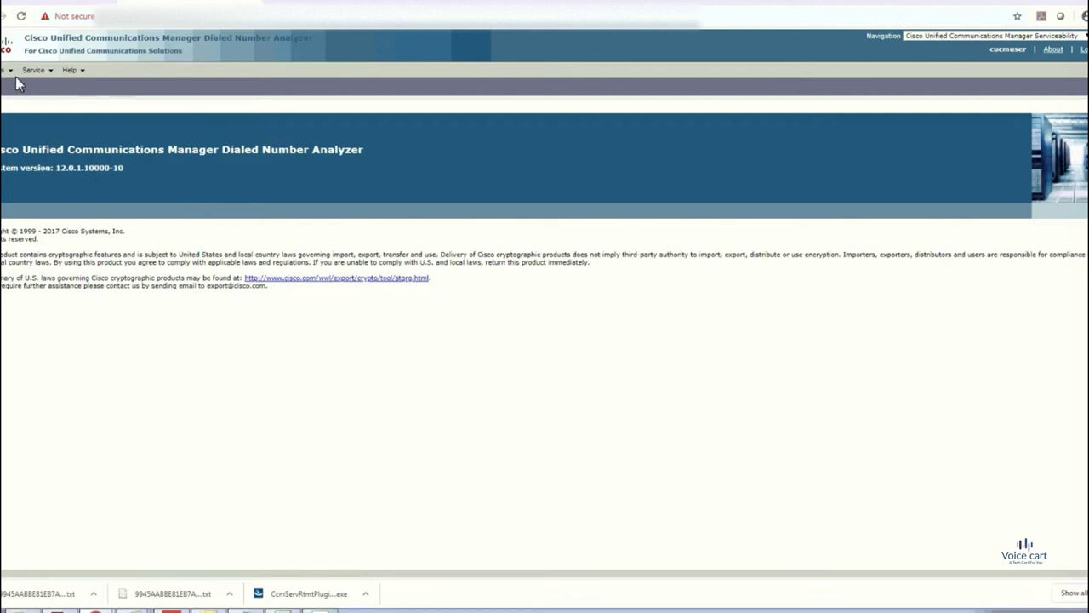
{"action": "mouse_move", "coordinate": [12, 78]}
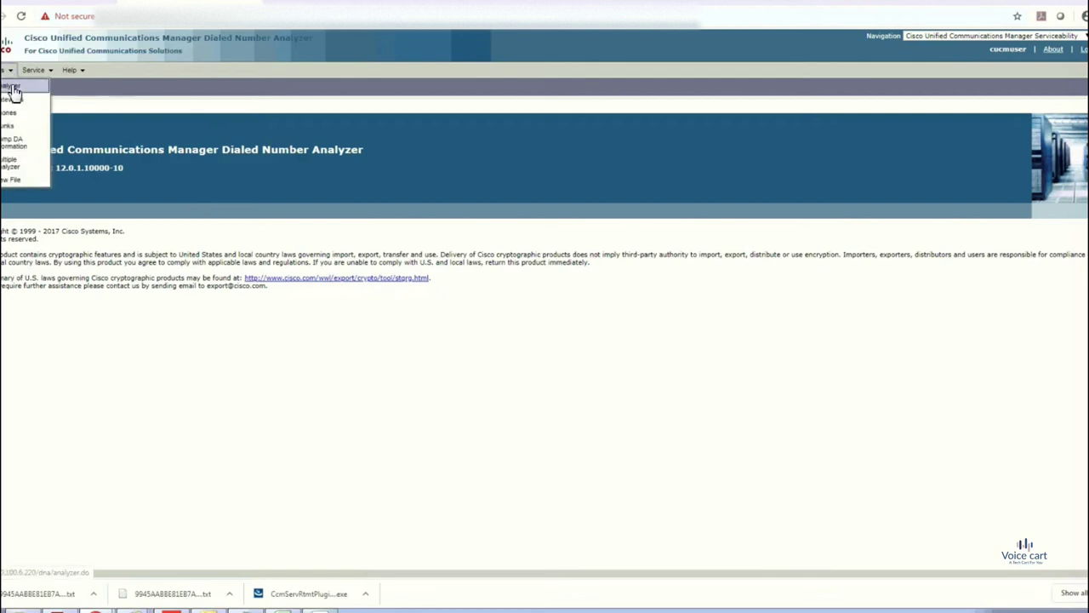
{"action": "left_click", "coordinate": [14, 92]}
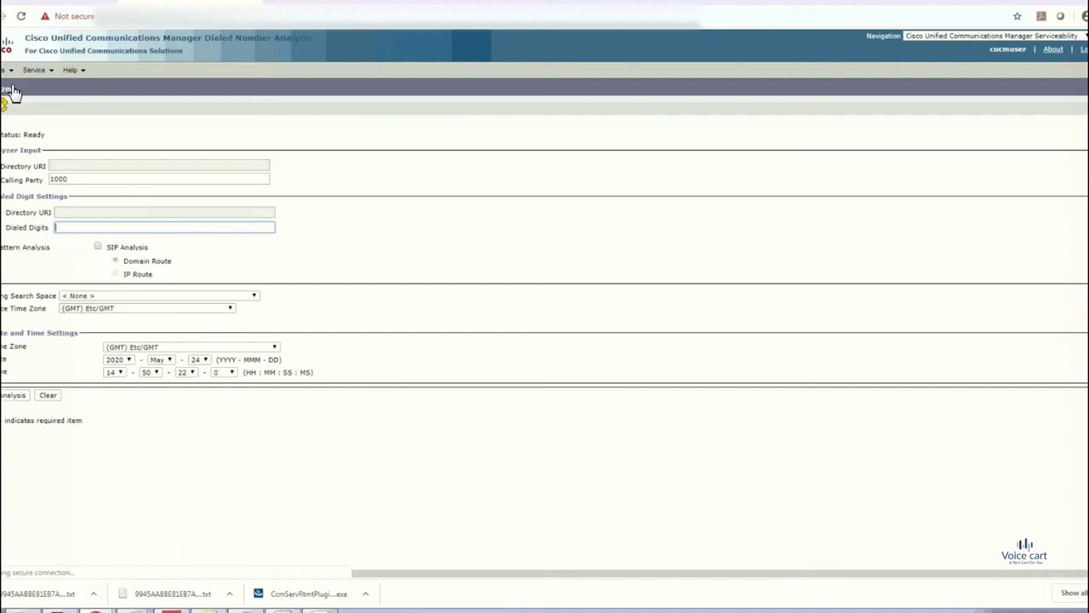
Replace the Calling Party value 1000 with 22003.
{"action": "left_click", "coordinate": [67, 223]}
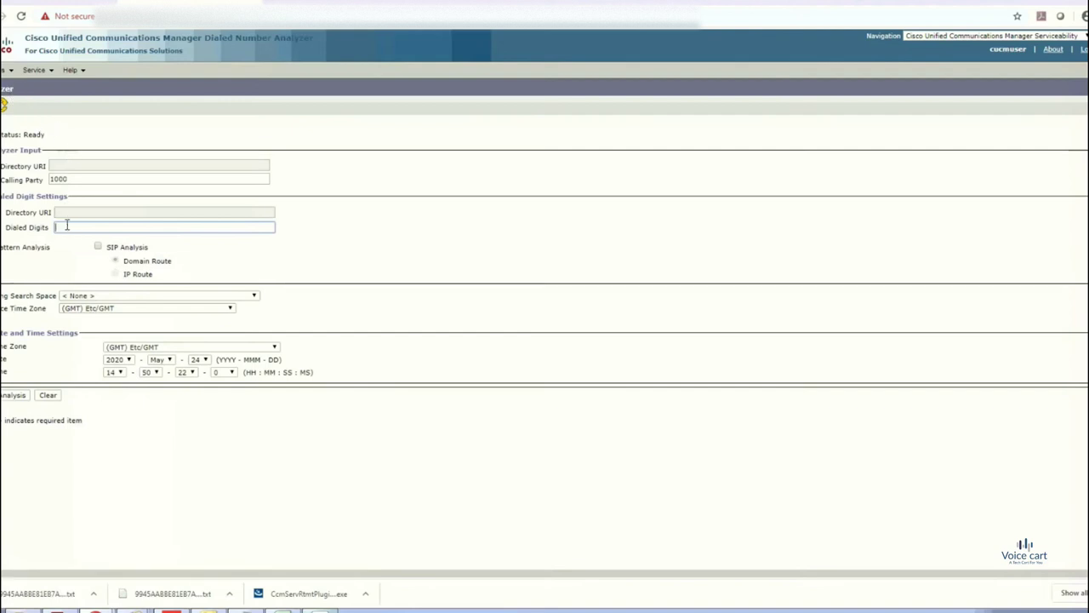
{"action": "left_click_drag", "start_coordinate": [75, 180], "coordinate": [32, 181]}
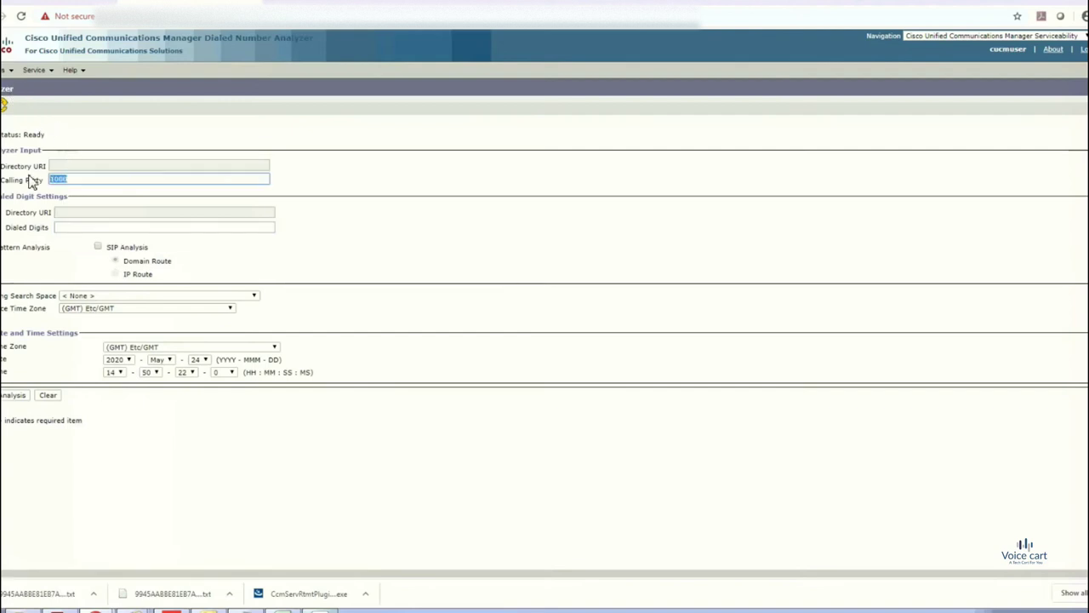
{"action": "type", "text": "22003"}
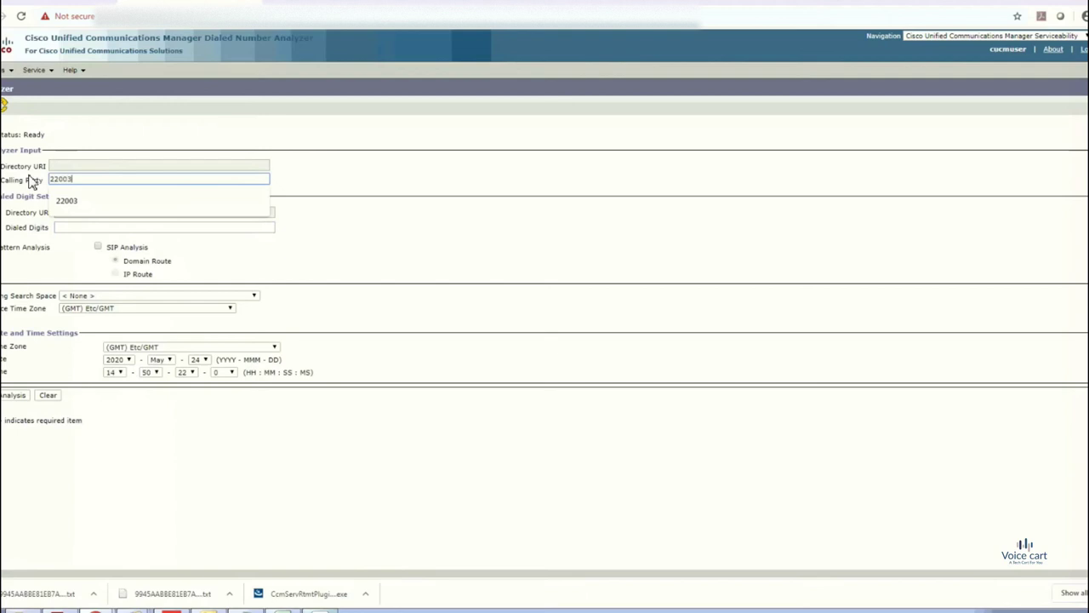
{"action": "key", "text": "Escape"}
{"action": "left_click", "coordinate": [219, 523]}
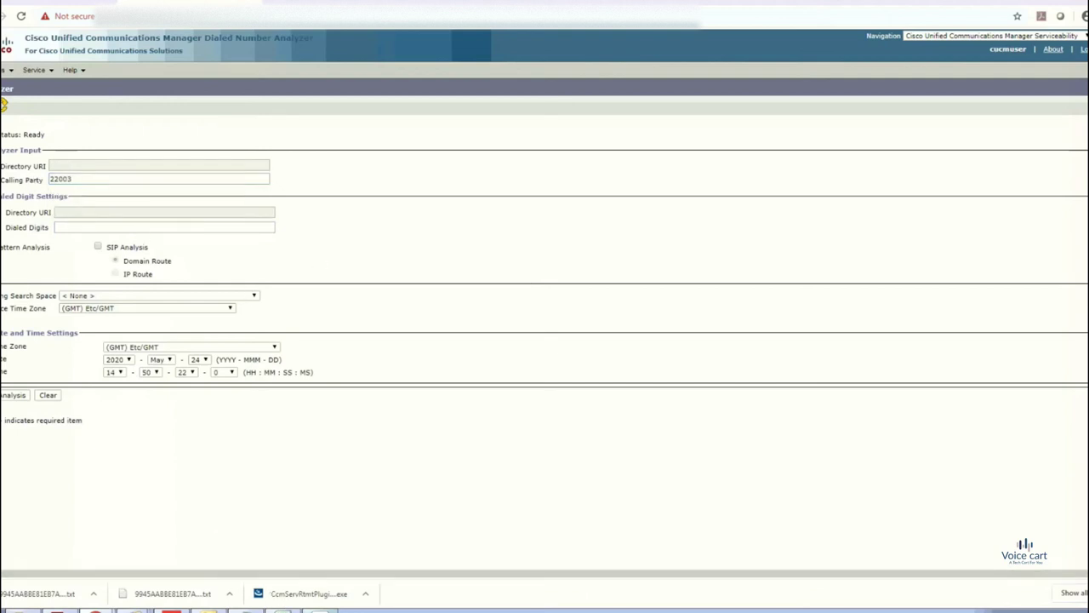
Call 22004 from the 22003 softphone, answer it on phone 22004, then end the call.
{"action": "left_click", "coordinate": [325, 611]}
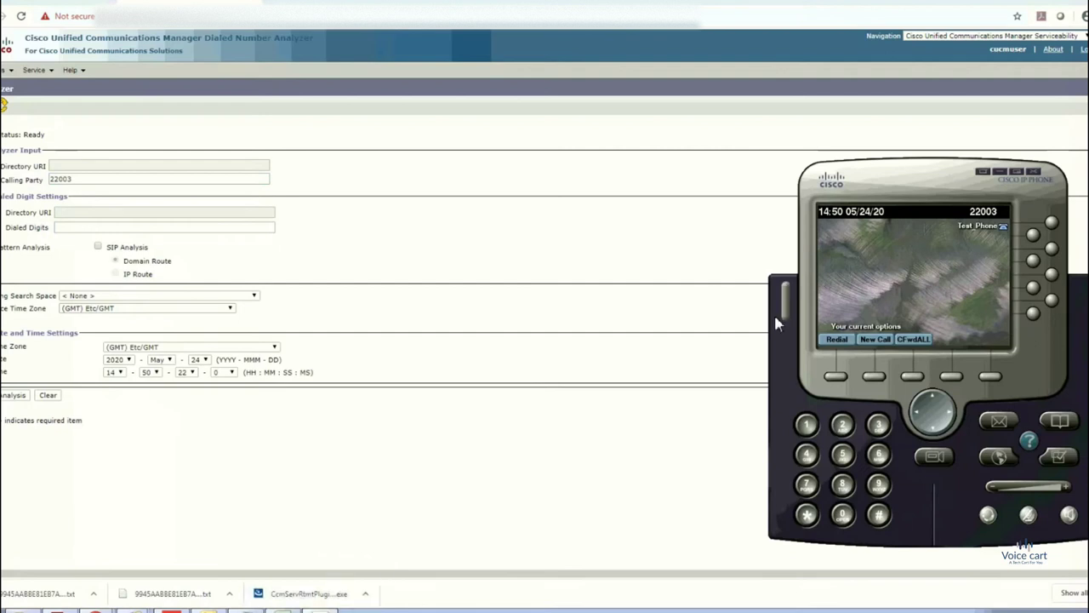
{"action": "type", "text": "2200"}
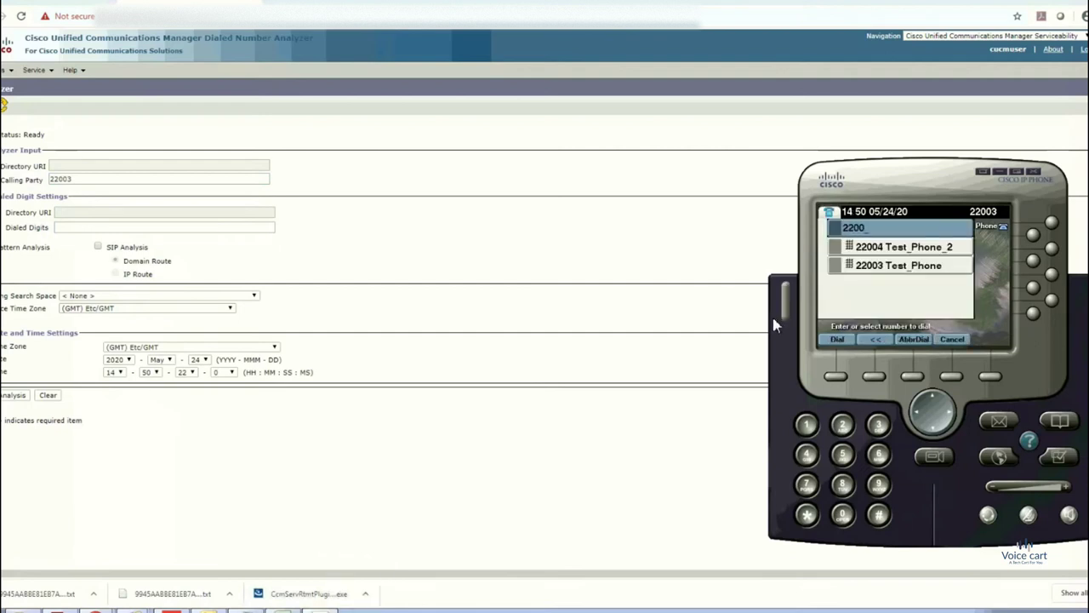
{"action": "type", "text": "4"}
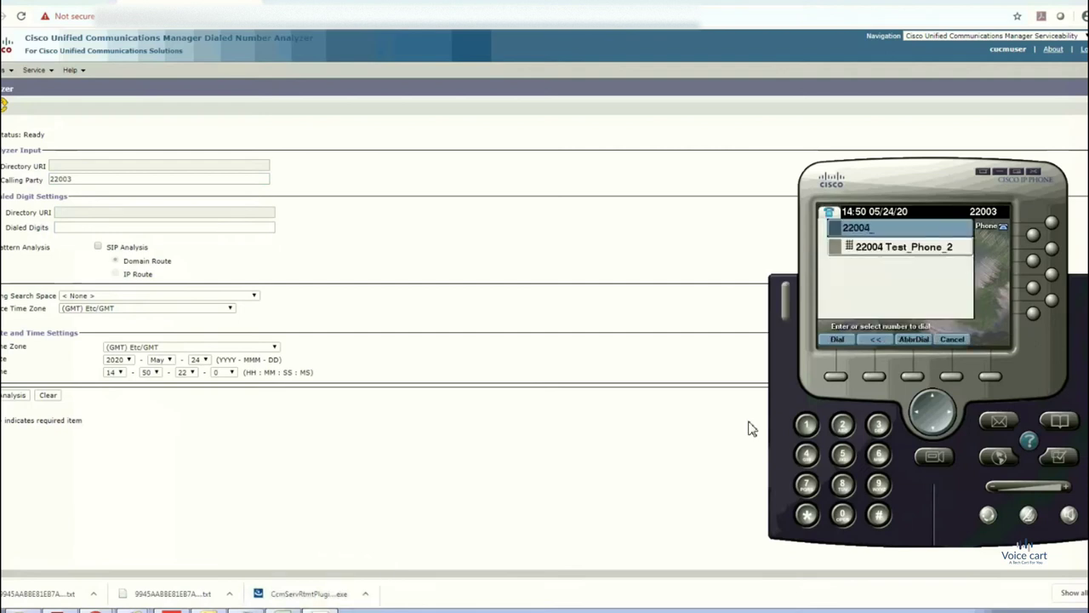
{"action": "double_click", "coordinate": [870, 256]}
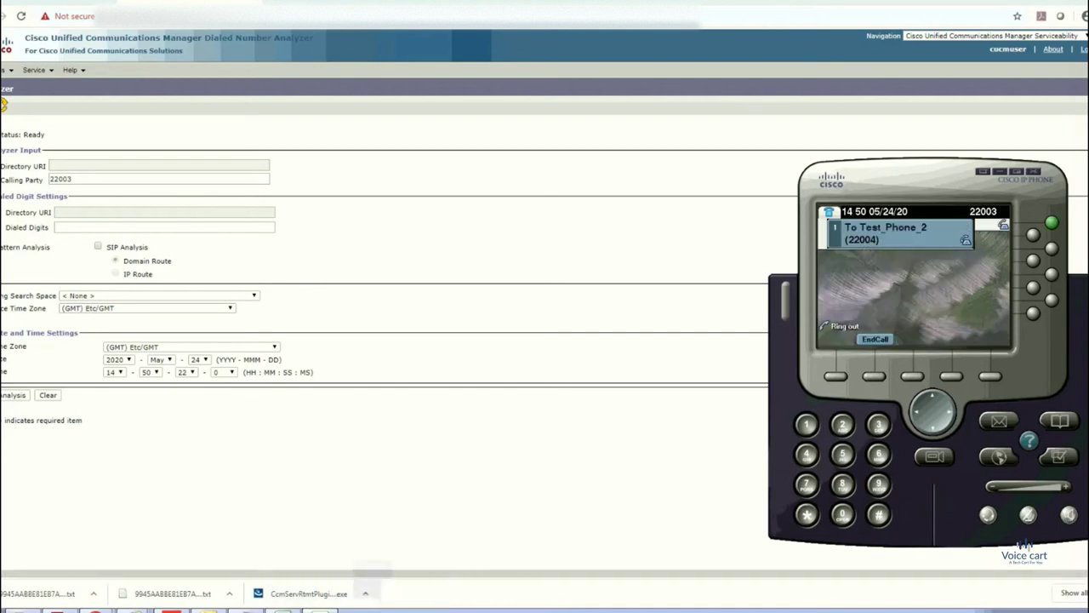
{"action": "mouse_move", "coordinate": [502, 607]}
{"action": "left_click", "coordinate": [413, 558]}
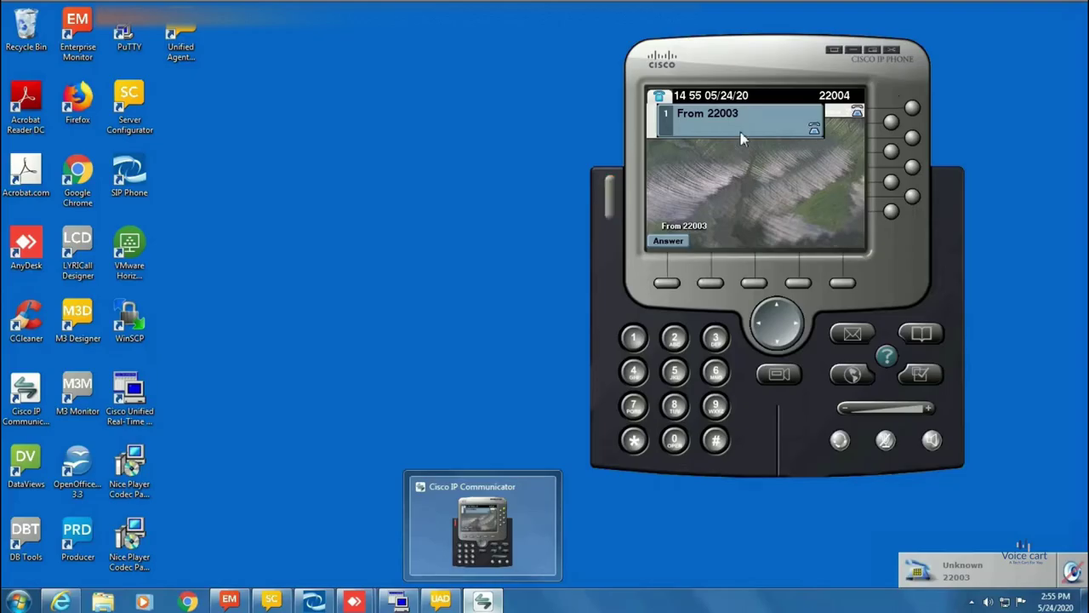
{"action": "left_click", "coordinate": [696, 239]}
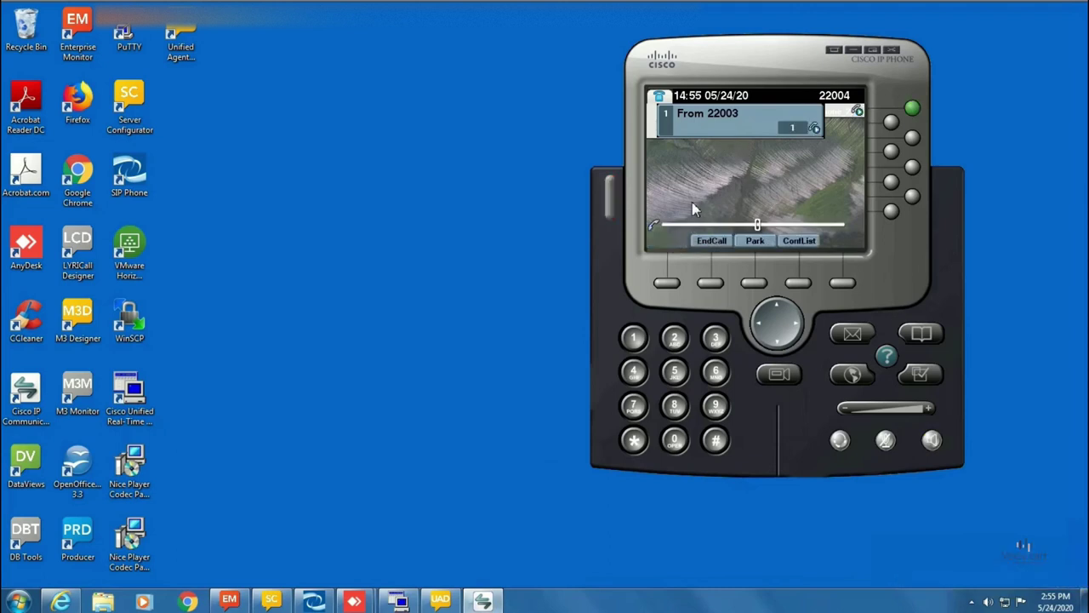
{"action": "left_click", "coordinate": [703, 247]}
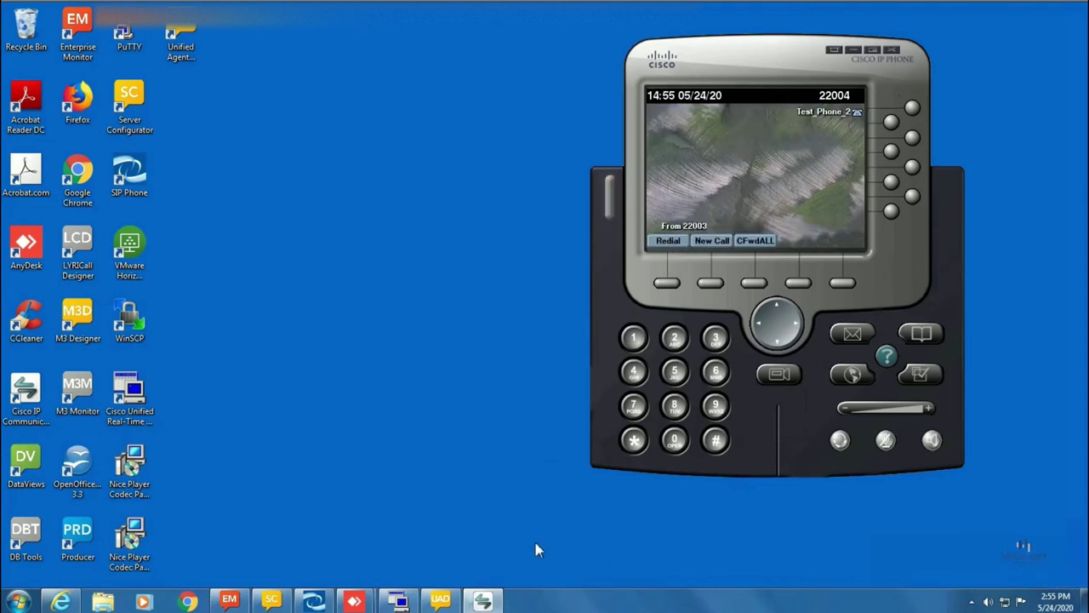
Fill in 22004 as the Dialed Digits from the suggestions.
{"action": "left_click", "coordinate": [460, 591]}
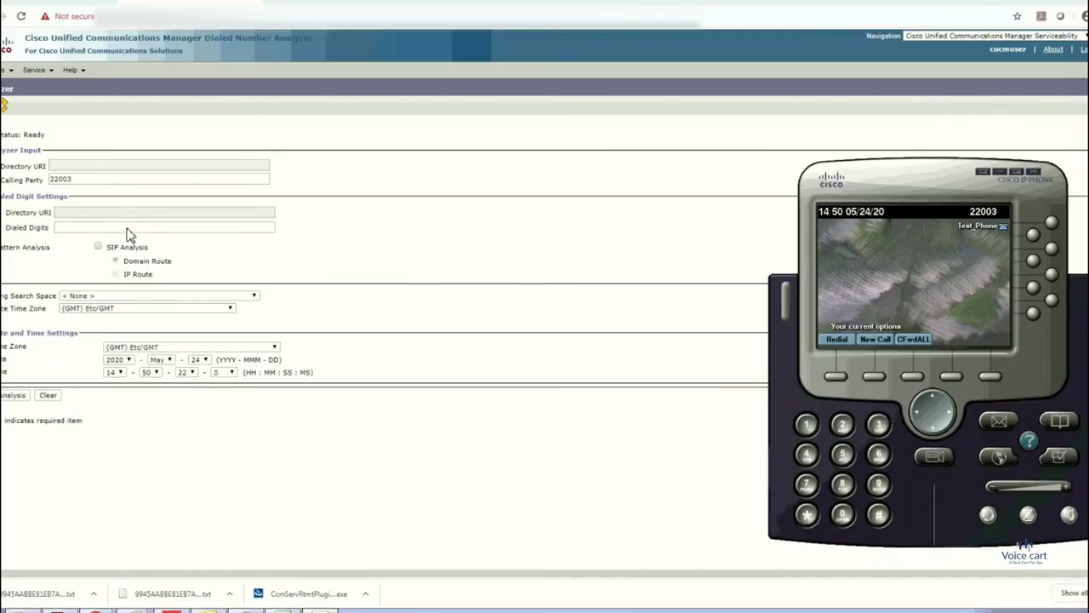
{"action": "left_click", "coordinate": [73, 228]}
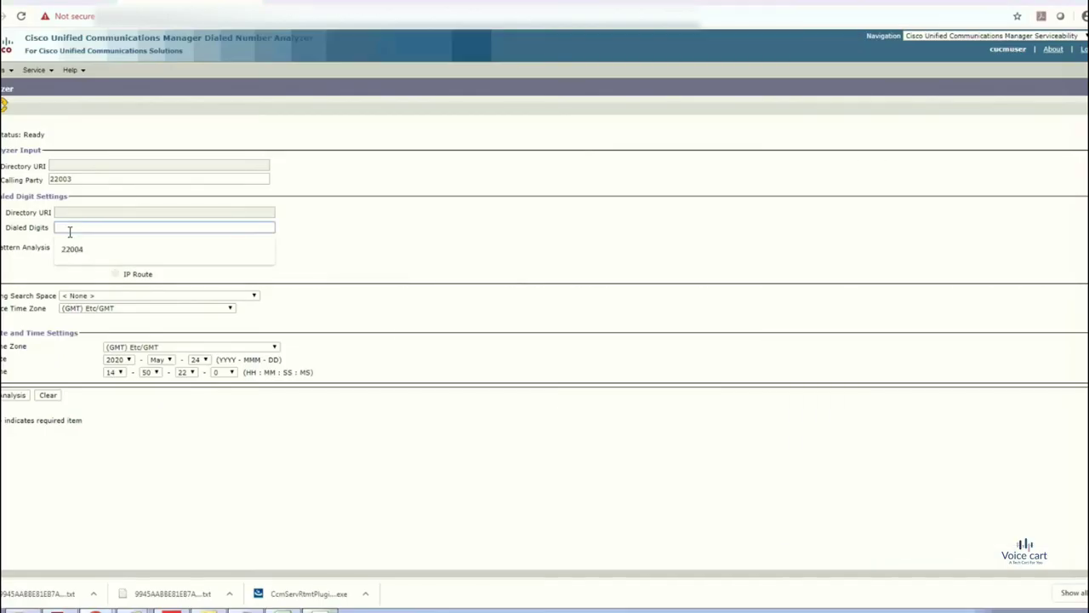
{"action": "type", "text": "22004"}
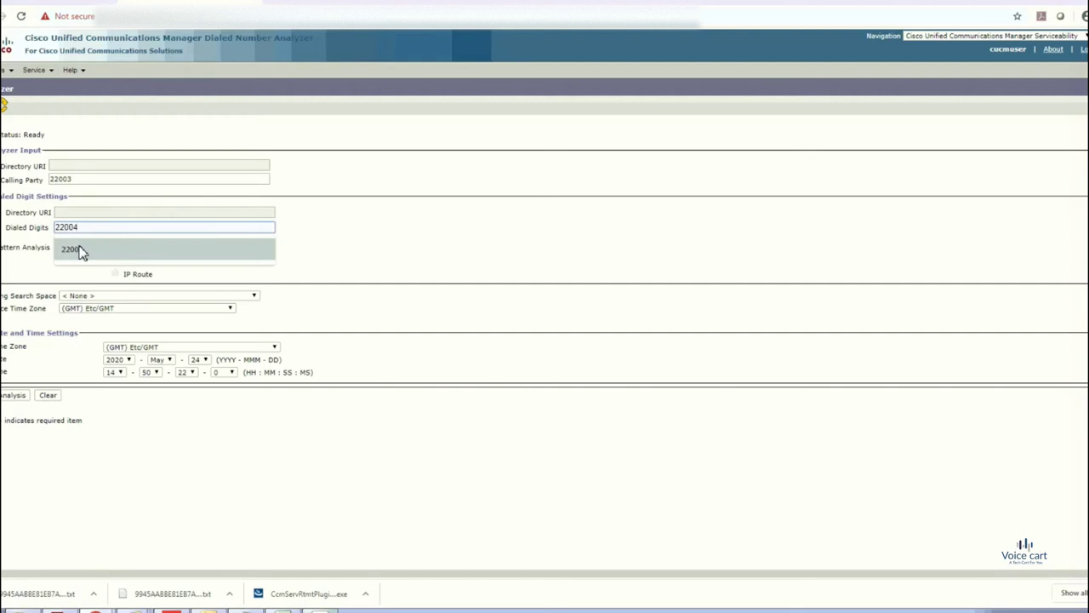
{"action": "left_click", "coordinate": [80, 246]}
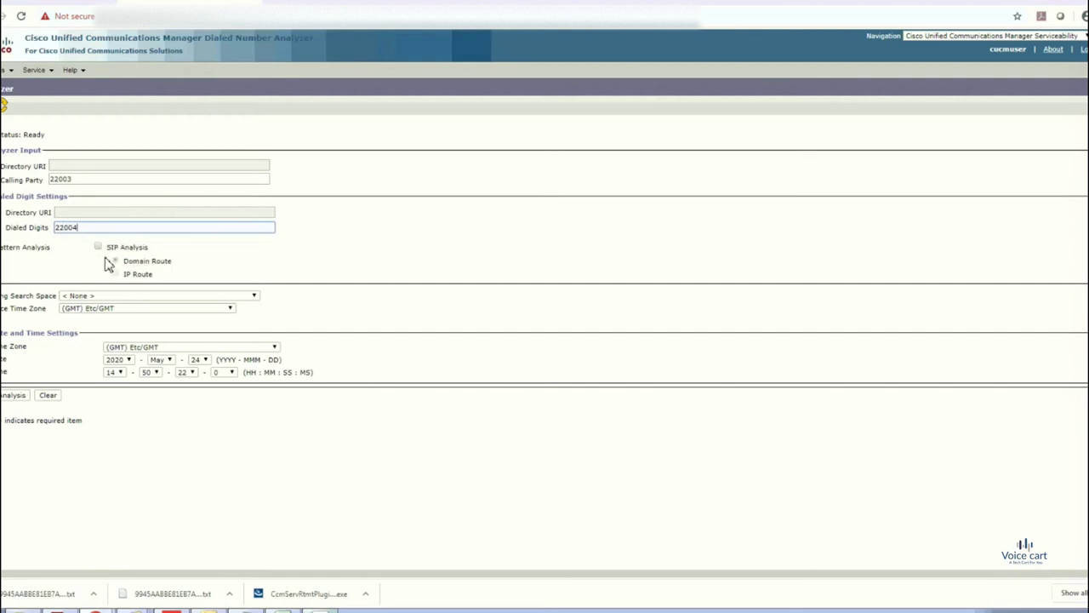
Choose CSS_INERTNAL_CALL as the calling search space, matching line 22003's configured setting.
{"action": "left_click", "coordinate": [82, 296]}
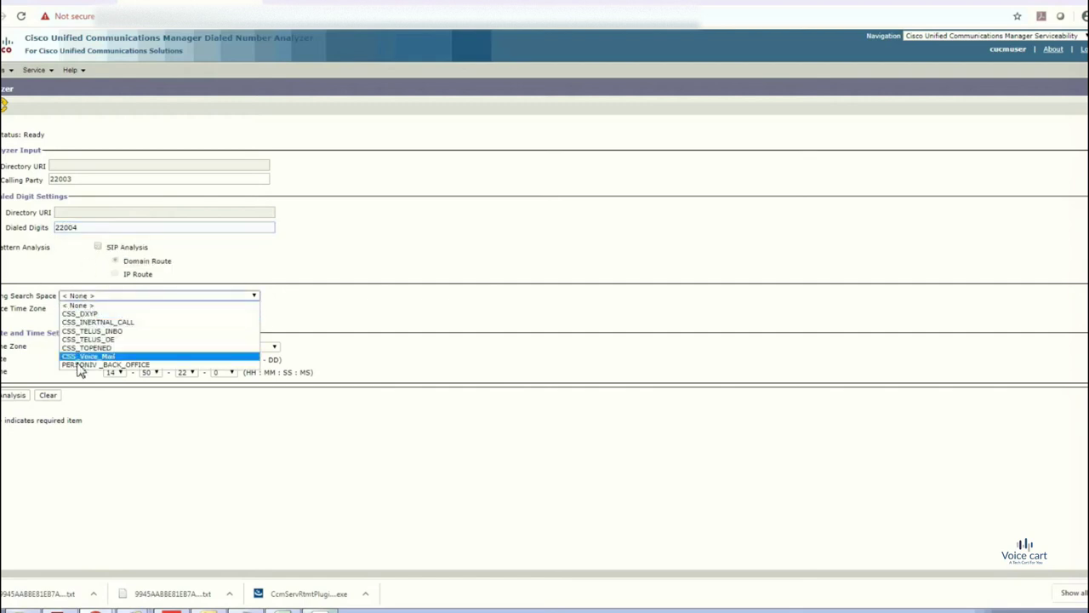
{"action": "left_click", "coordinate": [94, 322]}
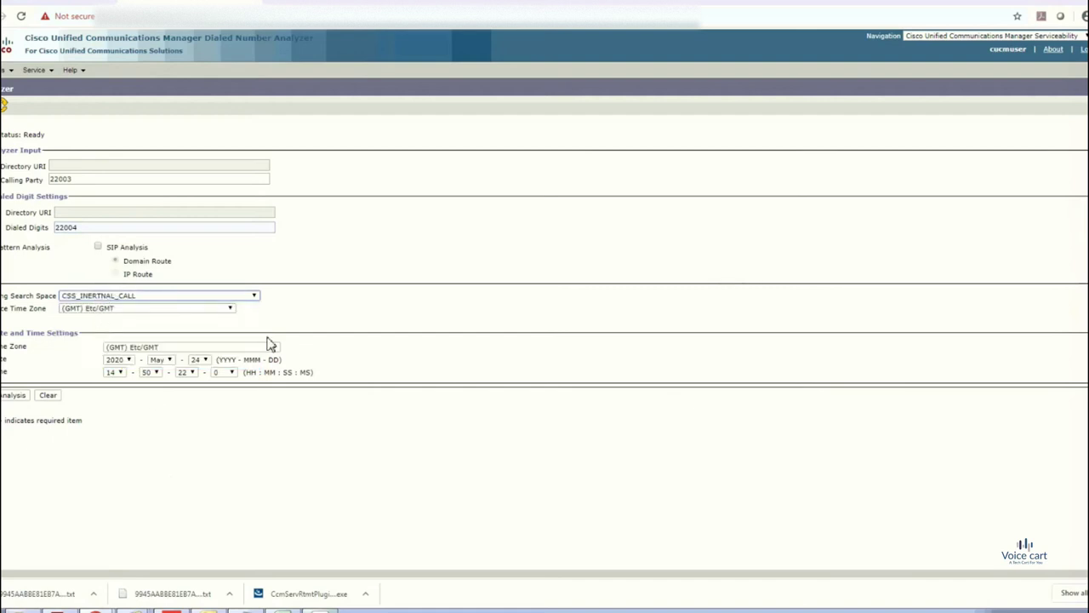
{"action": "left_click", "coordinate": [76, 3]}
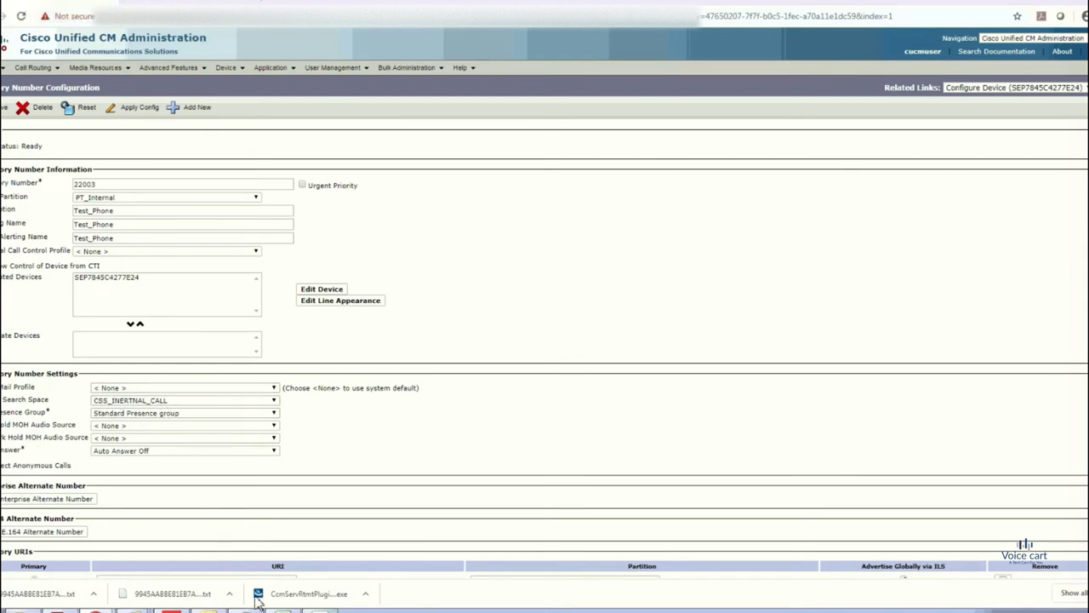
{"action": "left_click", "coordinate": [175, 3]}
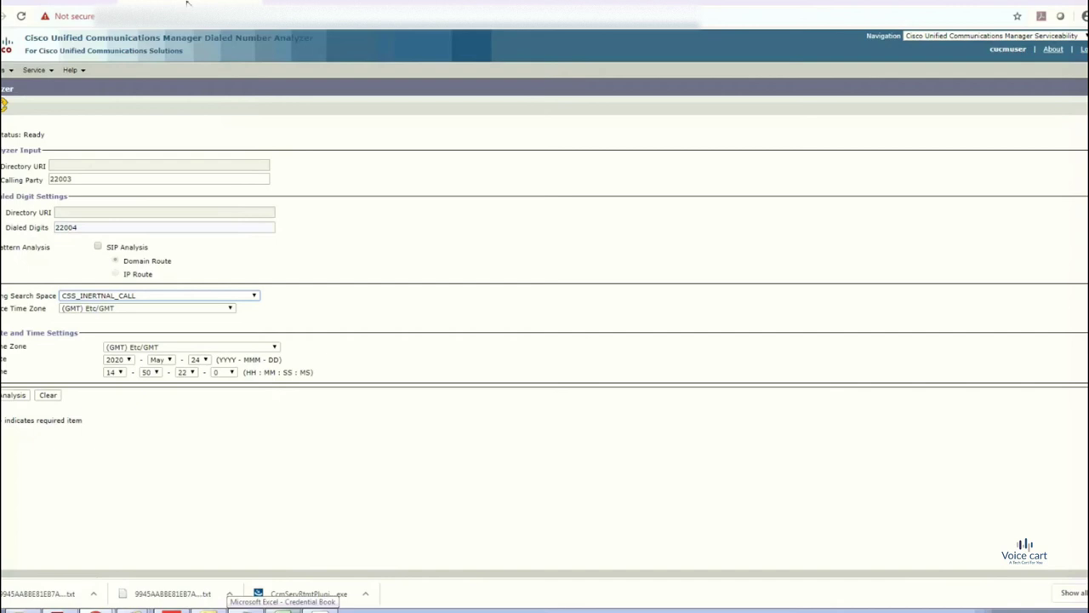
Analyse 22003 dialing 22004, expand all results, and highlight Match Result = RouteThisPattern.
{"action": "left_click", "coordinate": [16, 397]}
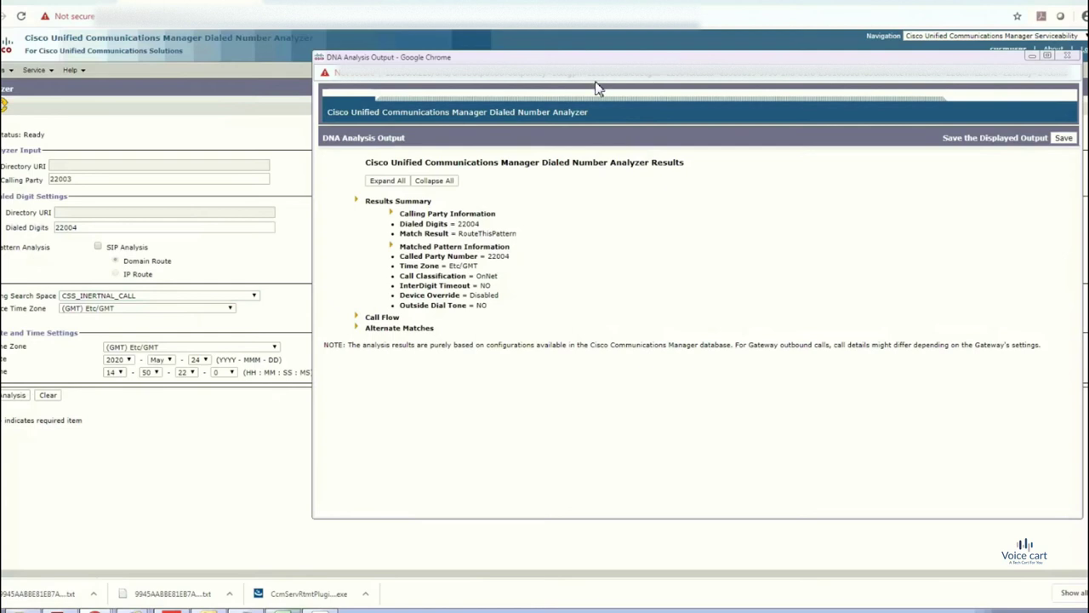
{"action": "left_click_drag", "start_coordinate": [606, 60], "coordinate": [529, 83]}
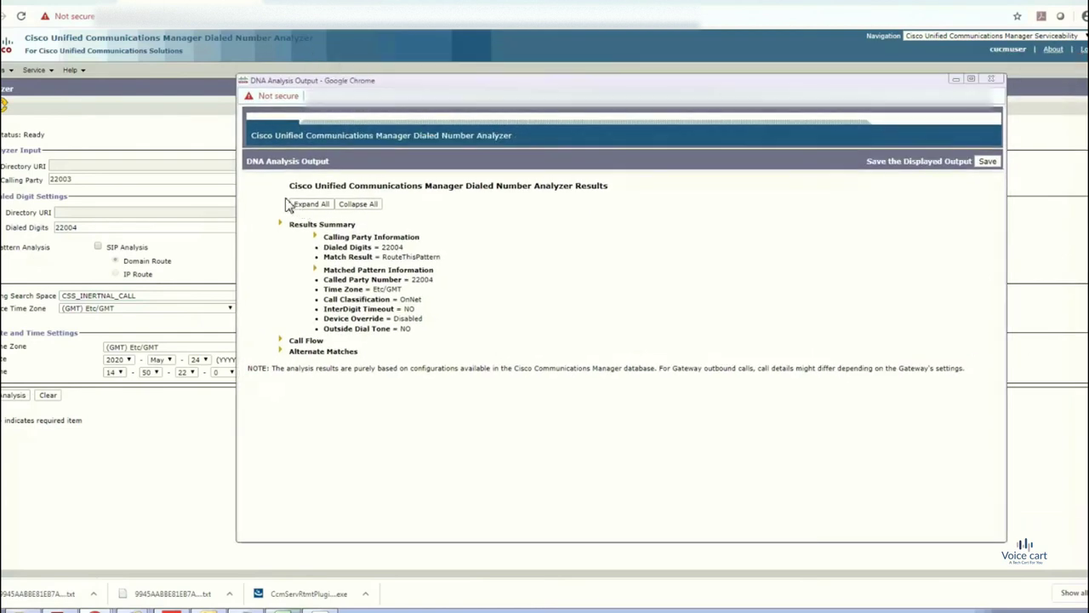
{"action": "left_click", "coordinate": [290, 205]}
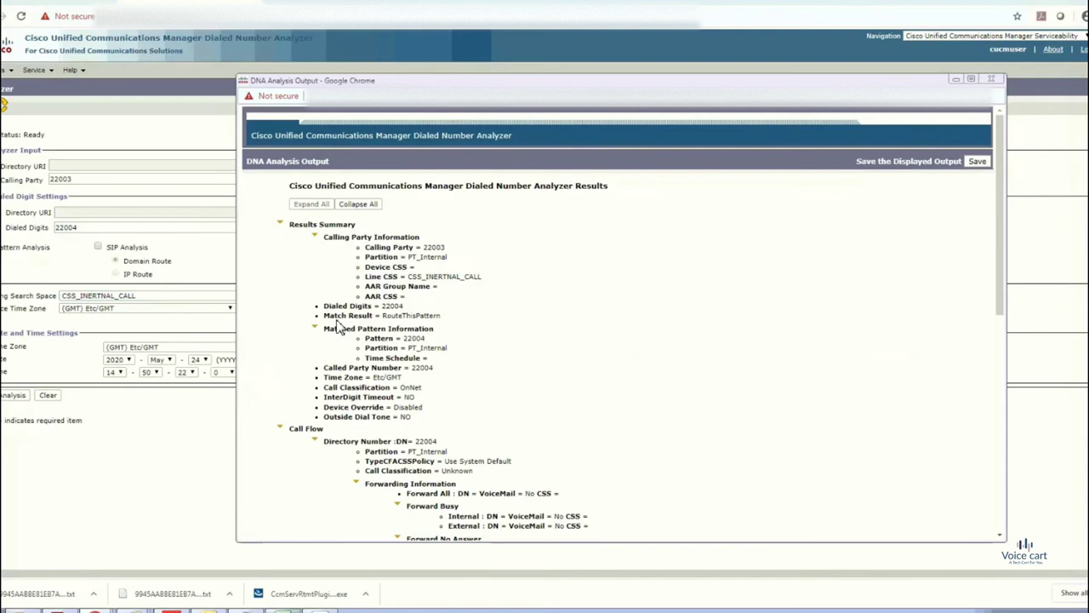
{"action": "left_click_drag", "start_coordinate": [363, 321], "coordinate": [445, 314]}
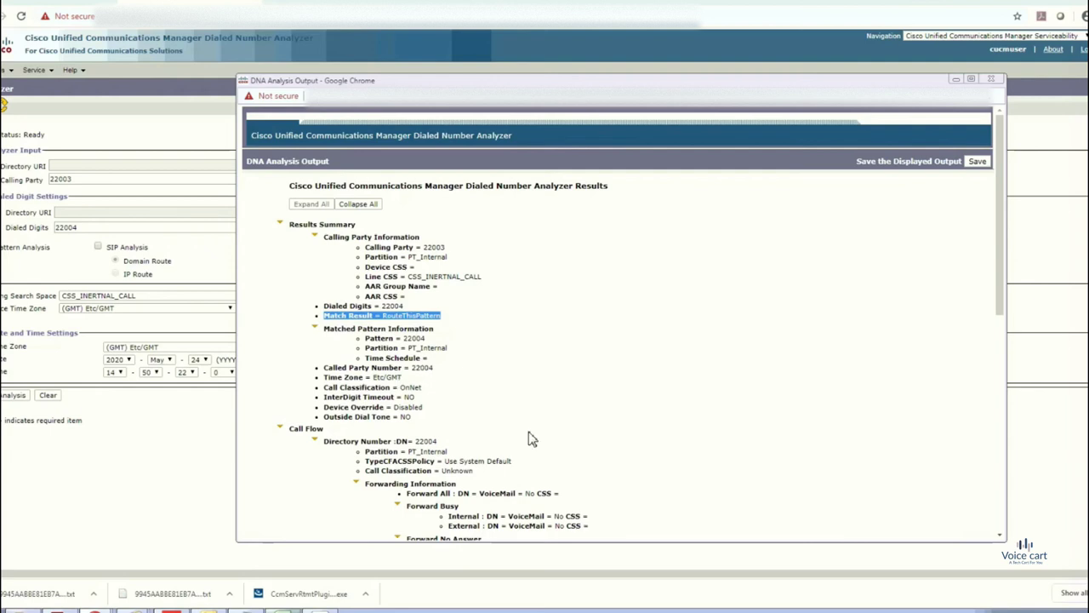
Highlight the called phone's alerting name, device name and registered status in the results.
{"action": "scroll", "coordinate": [536, 434], "scroll_direction": "down", "scroll_amount": 5}
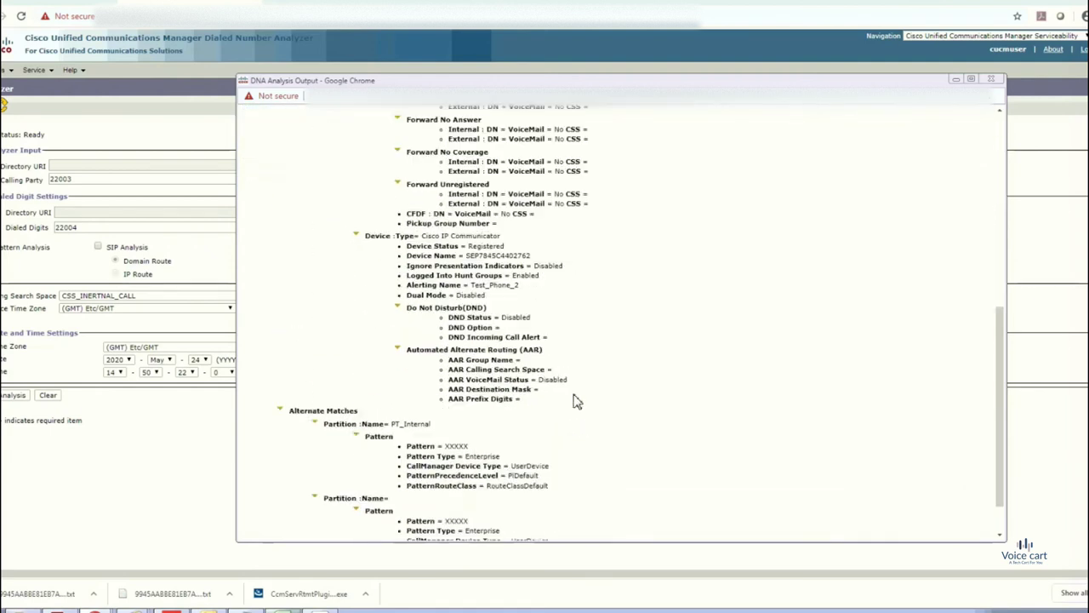
{"action": "scroll", "coordinate": [575, 401], "scroll_direction": "down", "scroll_amount": 2}
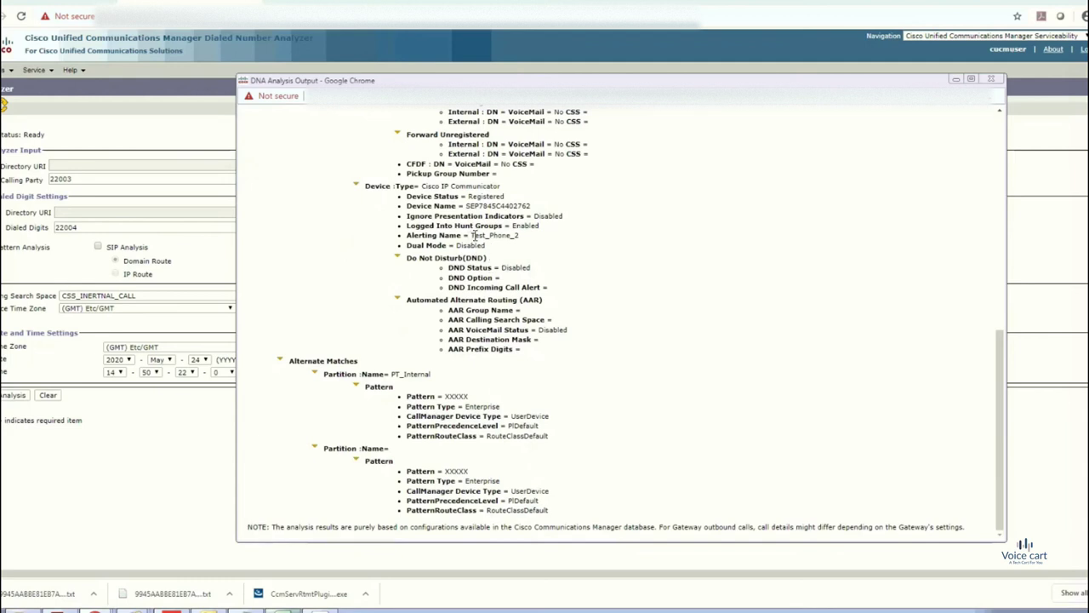
{"action": "double_click", "coordinate": [517, 238]}
{"action": "left_click_drag", "start_coordinate": [466, 206], "coordinate": [536, 207]}
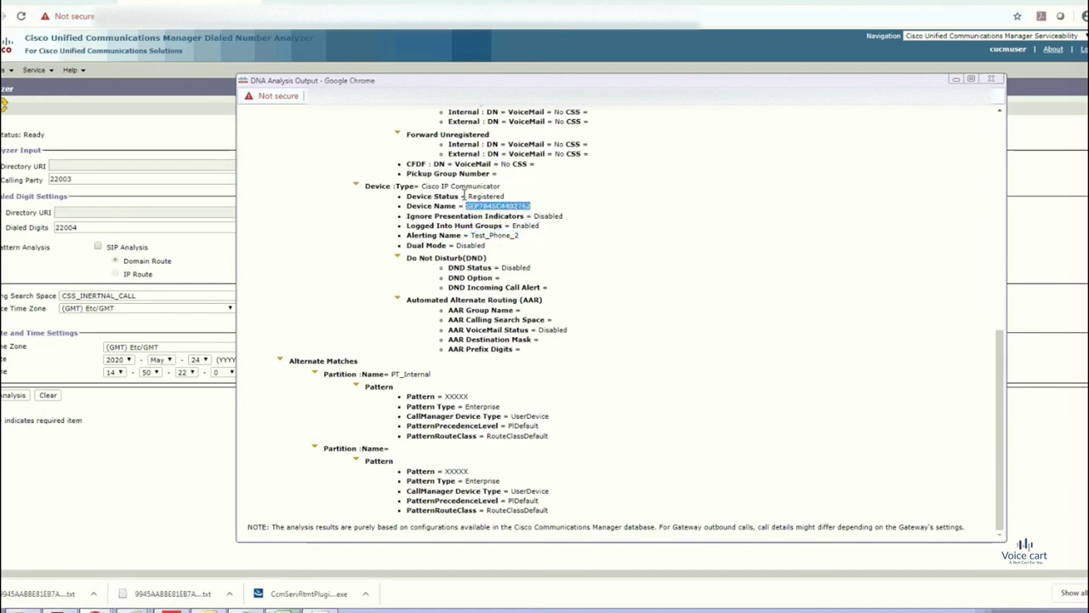
{"action": "left_click_drag", "start_coordinate": [463, 196], "coordinate": [506, 198]}
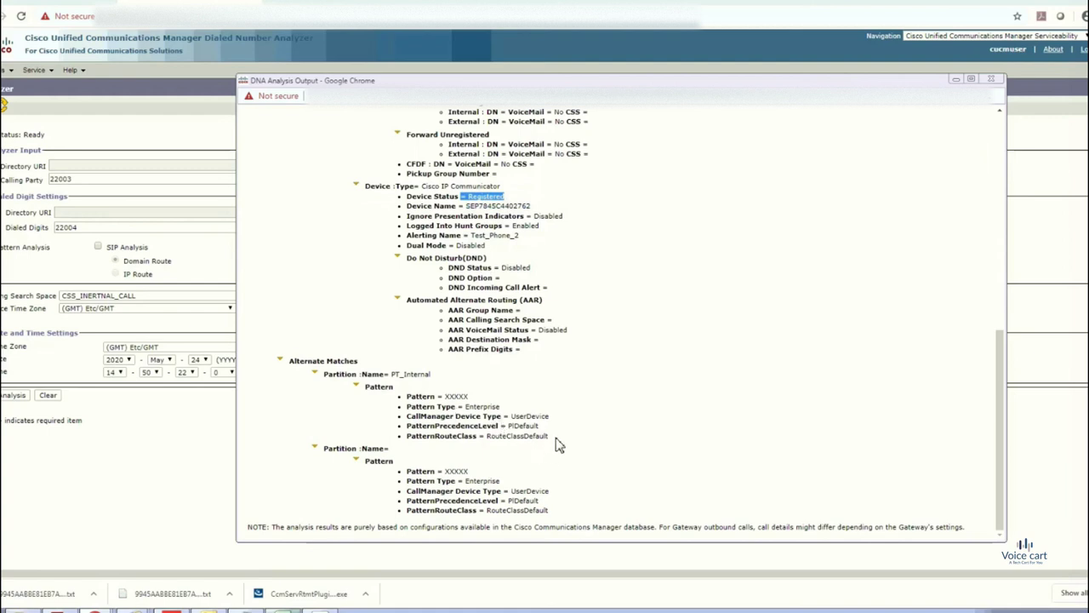
{"action": "scroll", "coordinate": [559, 433], "scroll_direction": "up", "scroll_amount": 10}
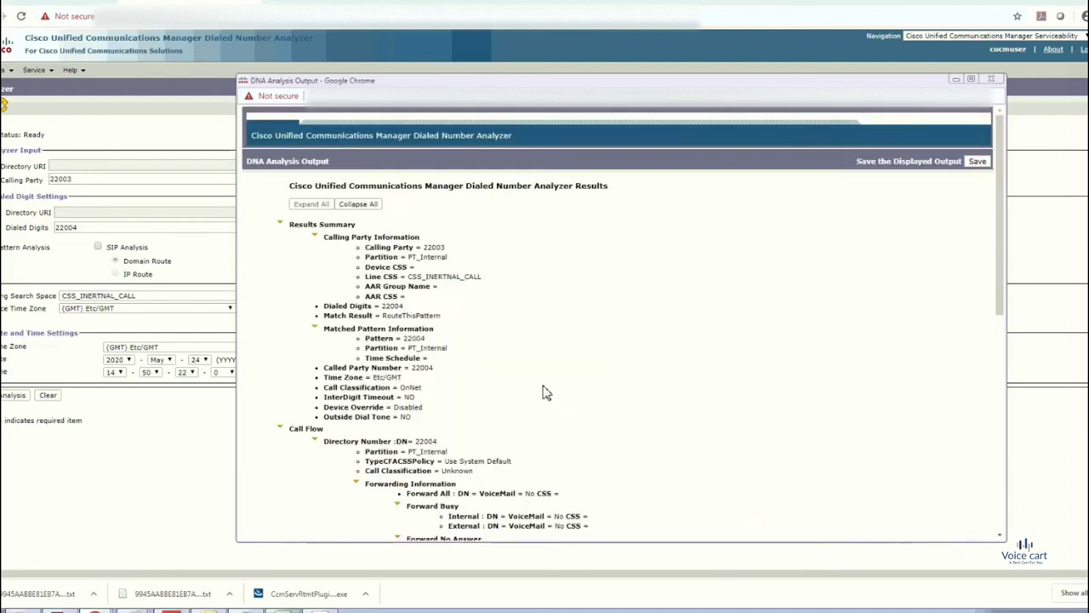
Collapse and close the analysis results, then dial *22004 from the 22003 softphone.
{"action": "left_click", "coordinate": [358, 204]}
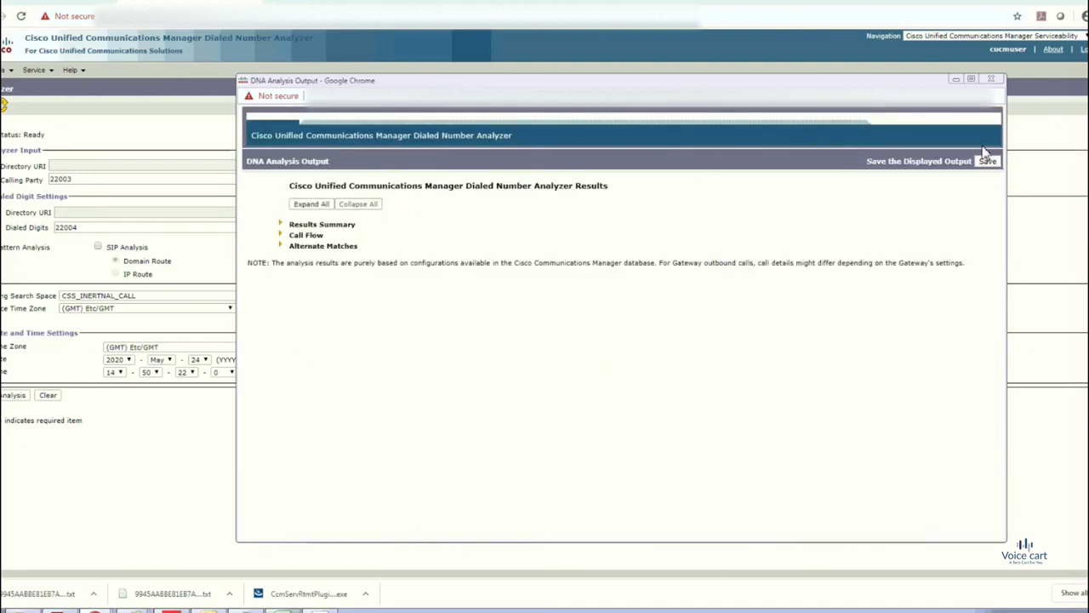
{"action": "left_click", "coordinate": [991, 78]}
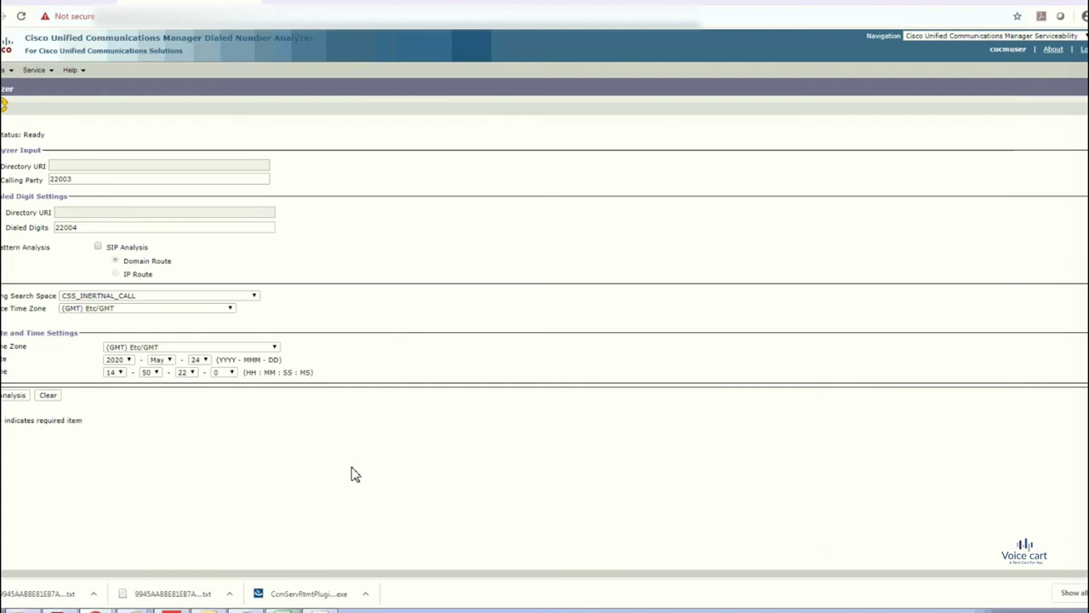
{"action": "left_click", "coordinate": [295, 609]}
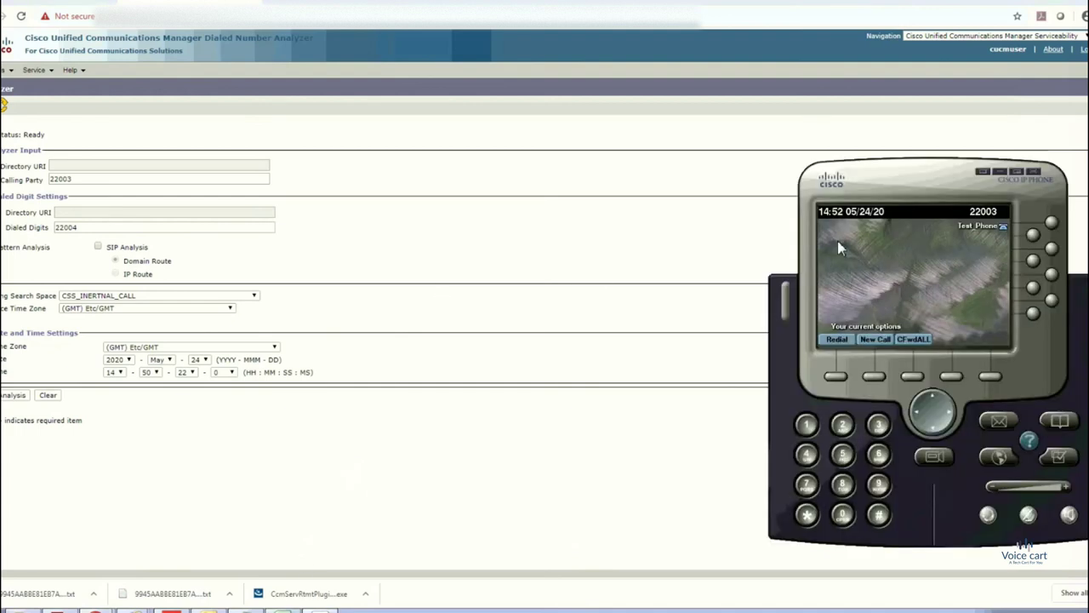
{"action": "left_click", "coordinate": [885, 247]}
{"action": "type", "text": "*"}
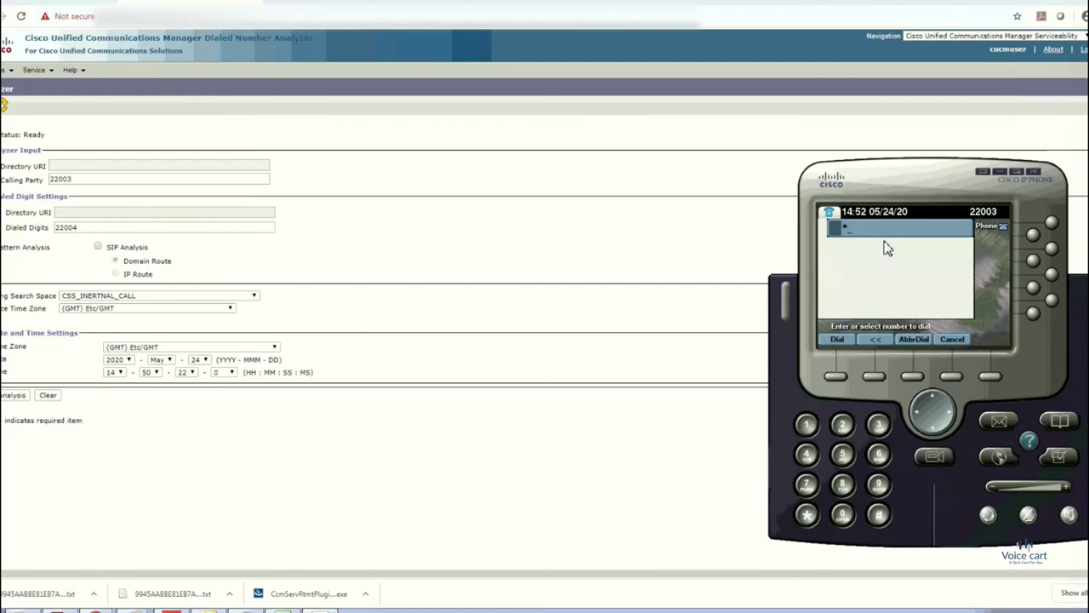
{"action": "type", "text": "22004"}
{"action": "left_click", "coordinate": [836, 341]}
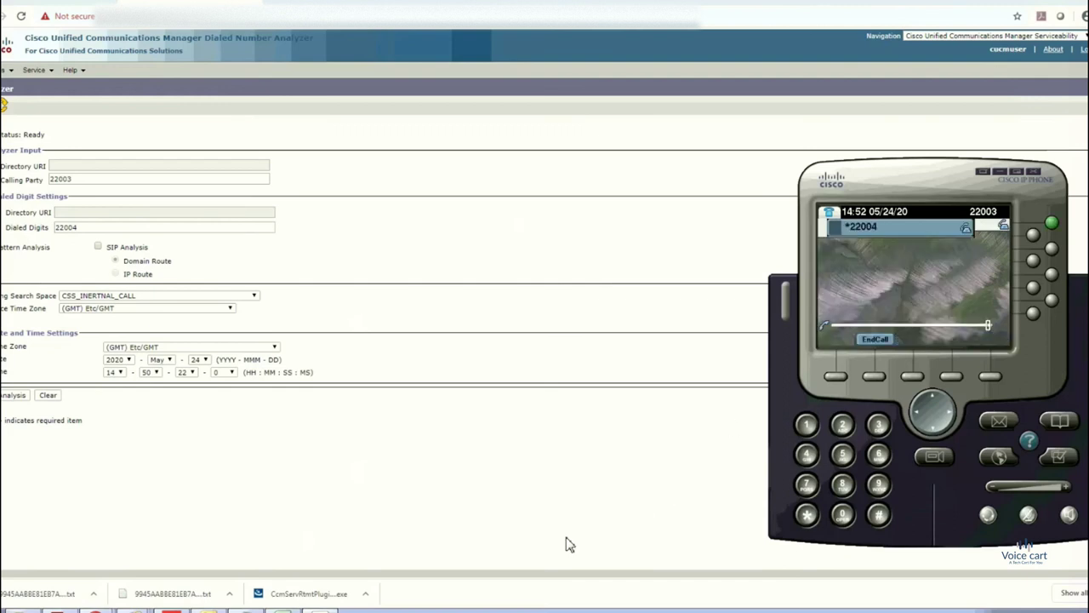
Check phone 22004, end the *22004 call, and edit the Dialed Digits to *22004.
{"action": "mouse_move", "coordinate": [511, 606]}
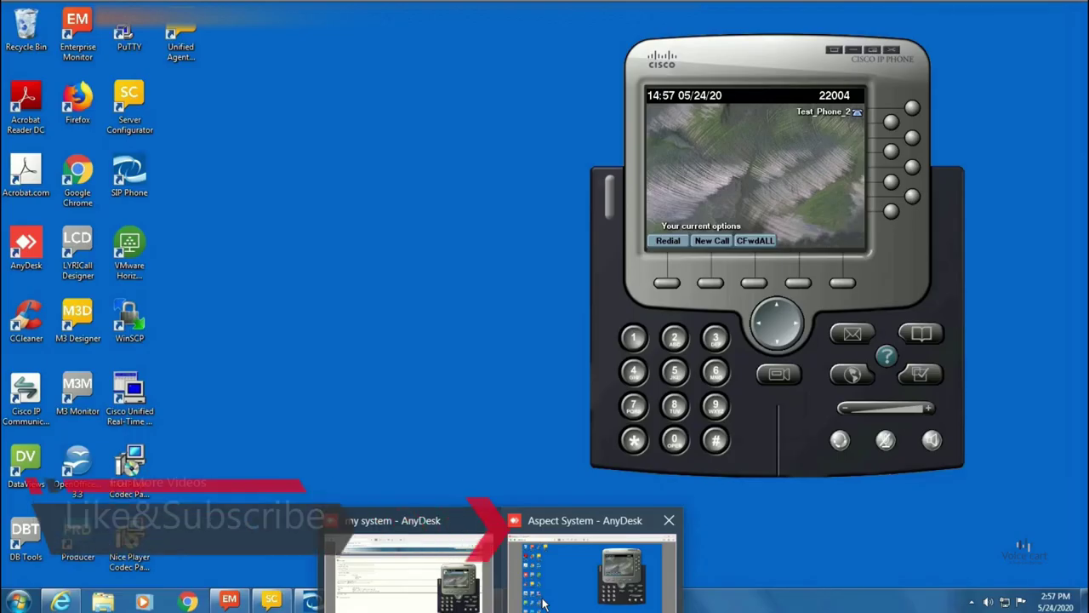
{"action": "left_click", "coordinate": [579, 562]}
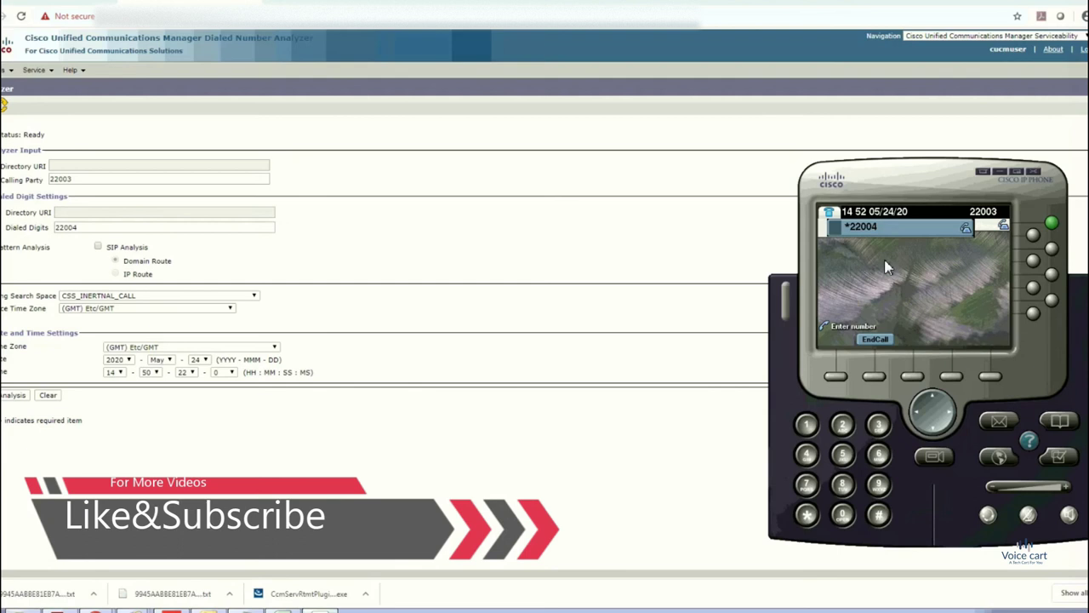
{"action": "left_click", "coordinate": [872, 340]}
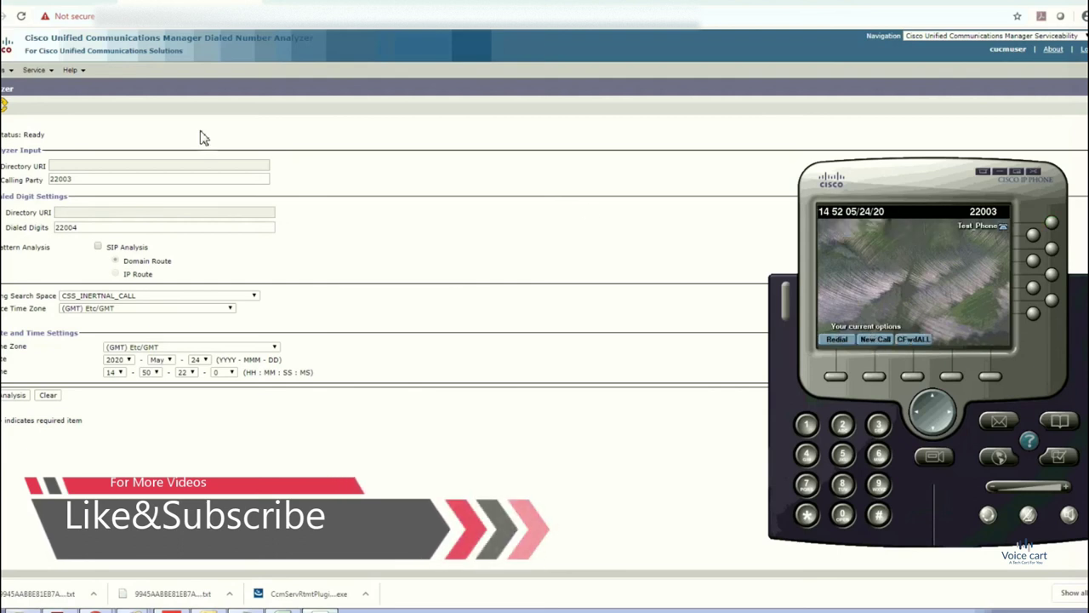
{"action": "left_click", "coordinate": [85, 227]}
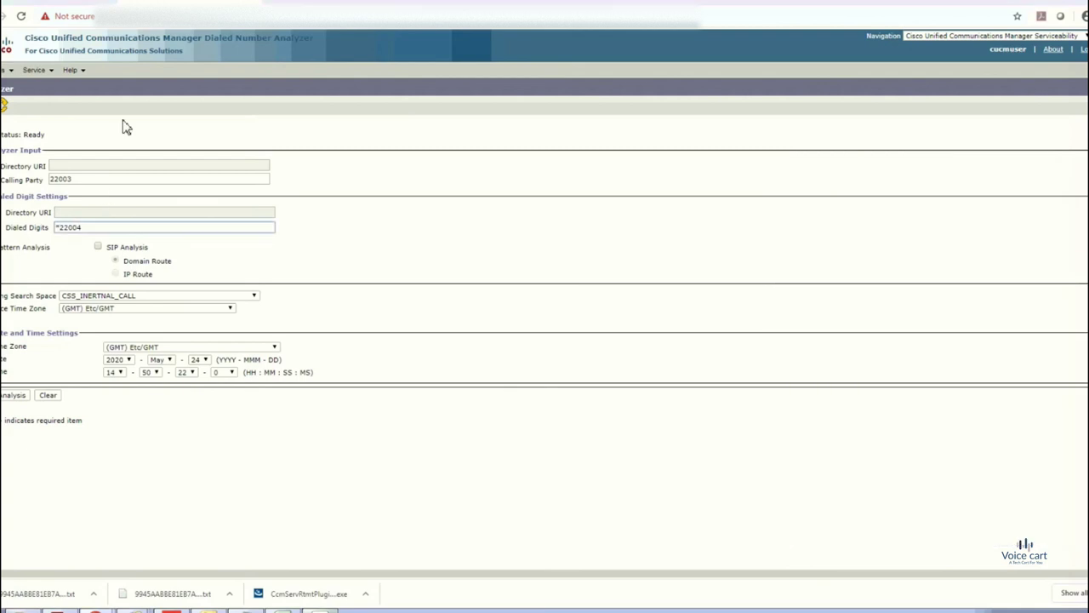
Analyse *22004, highlight BlockThisPattern with cause Unallocated Number, then close the output window.
{"action": "left_click", "coordinate": [17, 396]}
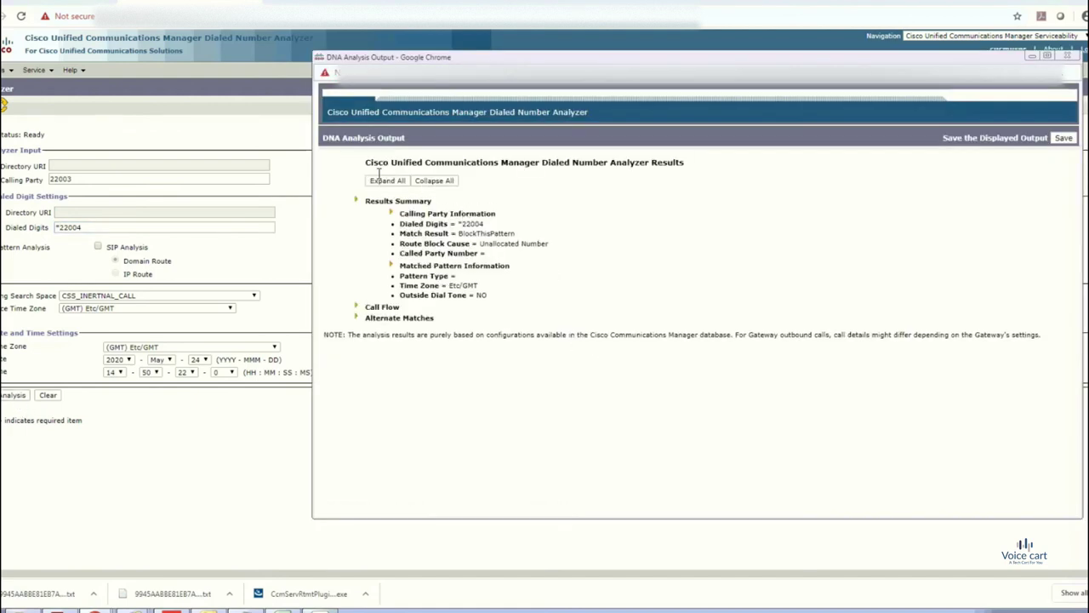
{"action": "left_click", "coordinate": [385, 180]}
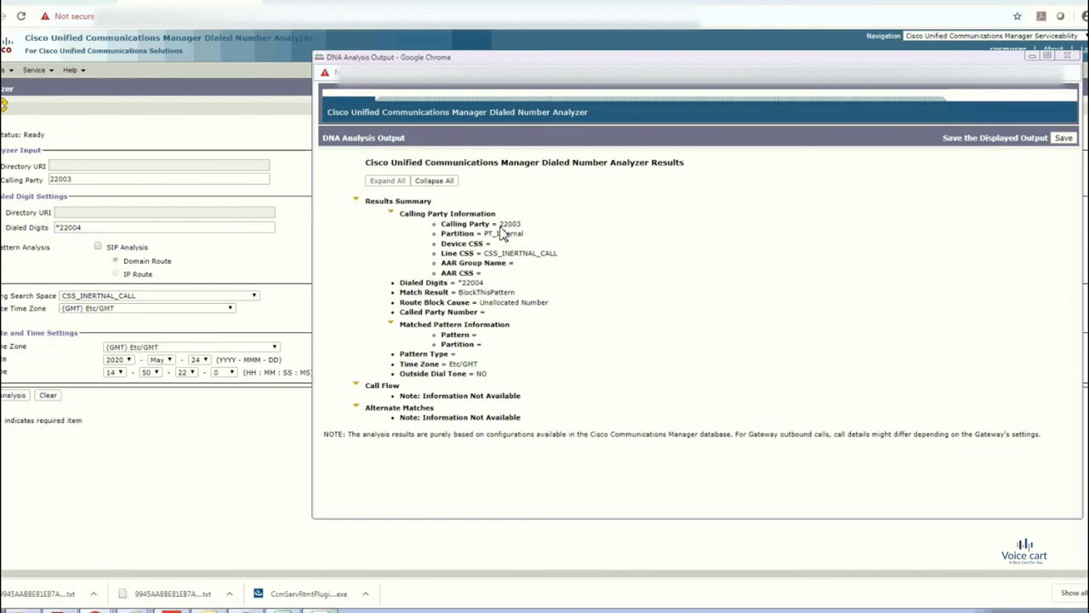
{"action": "left_click_drag", "start_coordinate": [398, 290], "coordinate": [517, 294]}
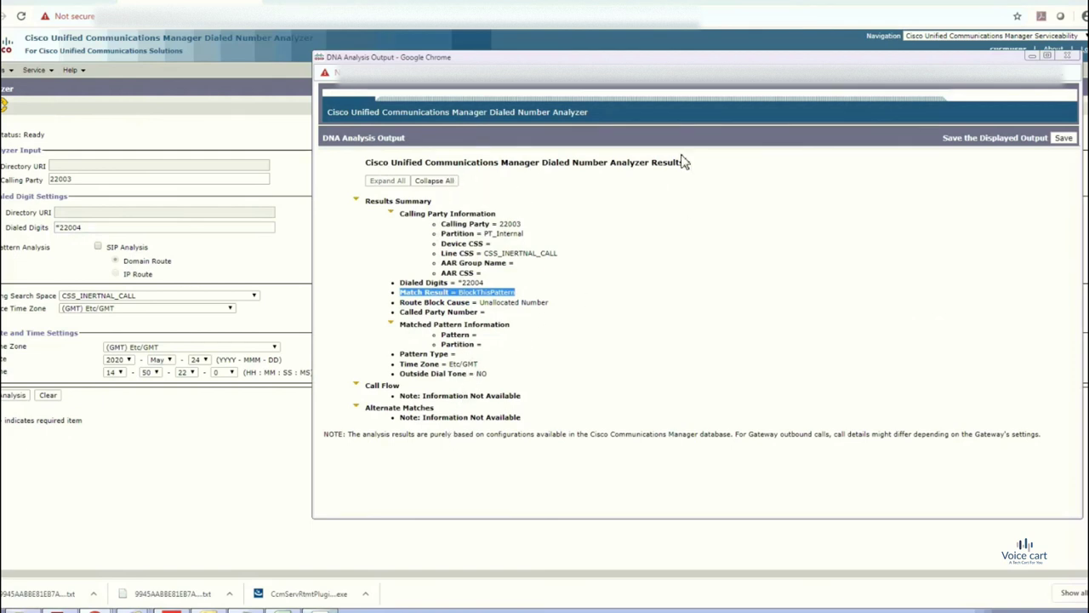
{"action": "left_click", "coordinate": [1068, 56]}
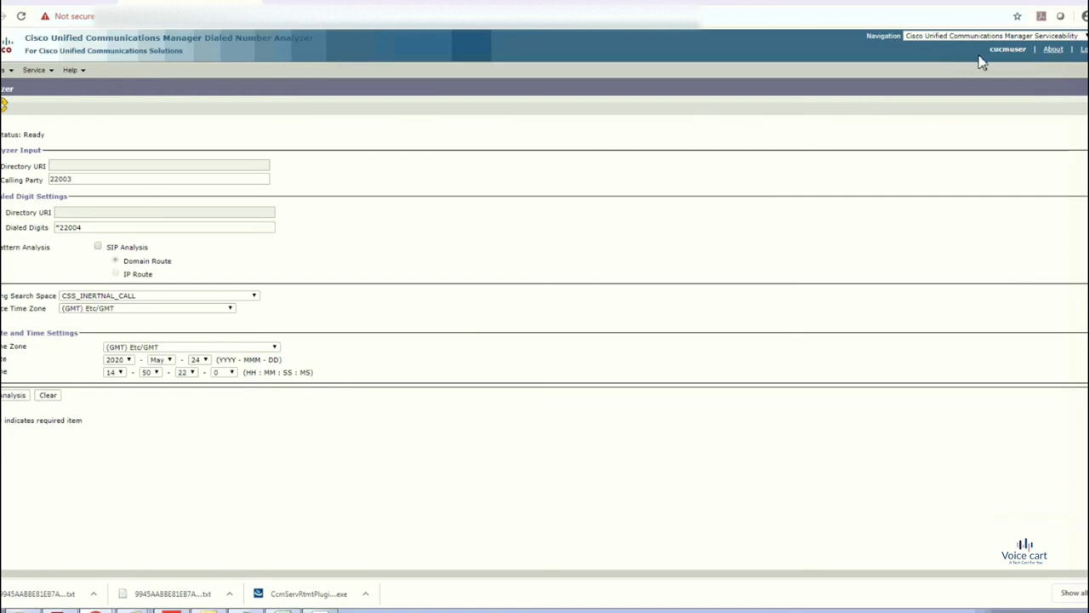
Return to the Directory Number Configuration tab for line 22003.
{"action": "left_click", "coordinate": [76, 4]}
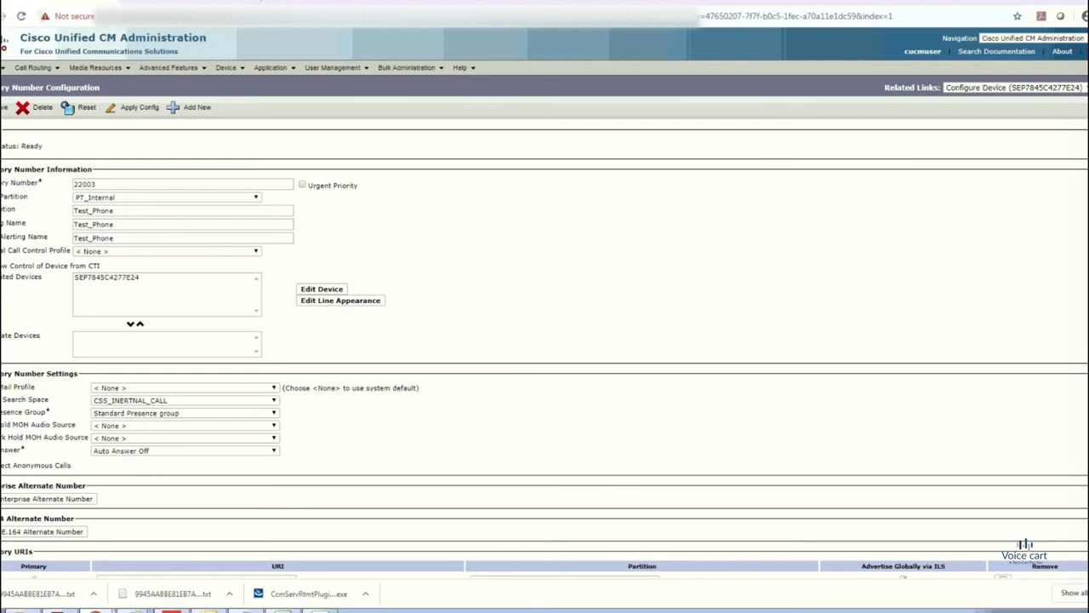